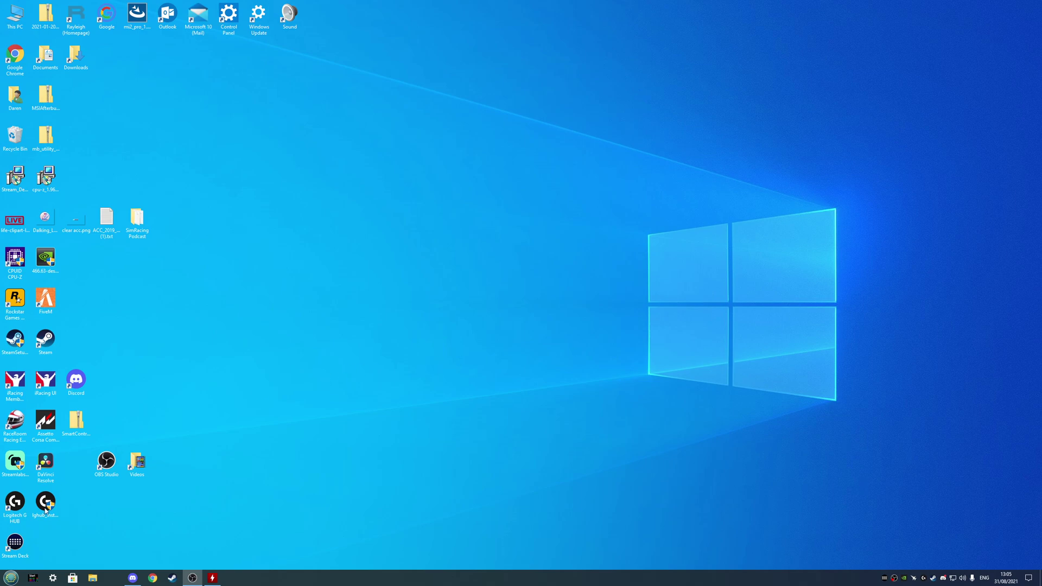
# In Settings, review Gaming Captures, Game Mode (On) and Xbox Networking, then return Home.
pyautogui.click(52, 578)
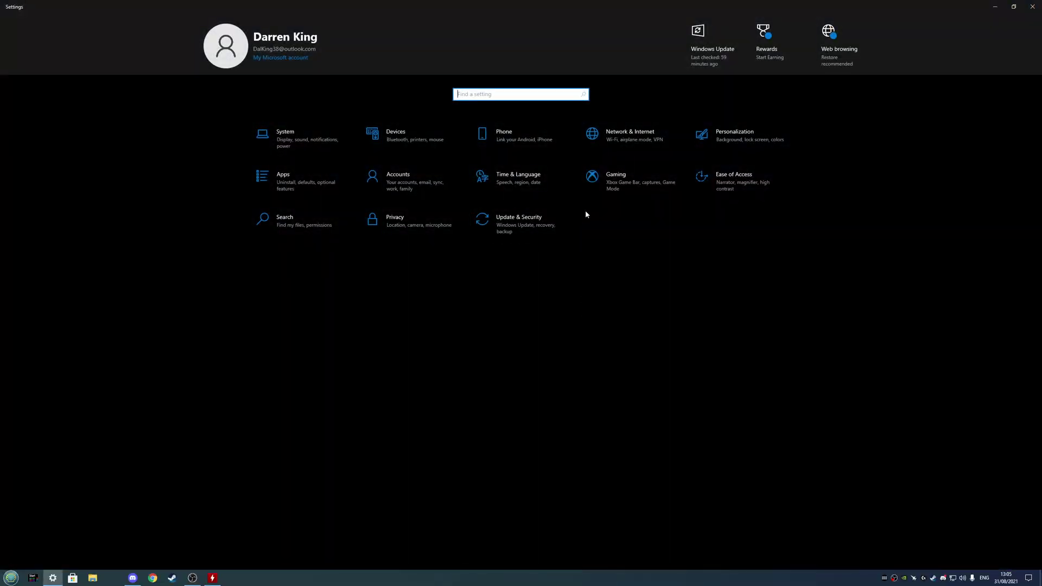
pyautogui.click(617, 187)
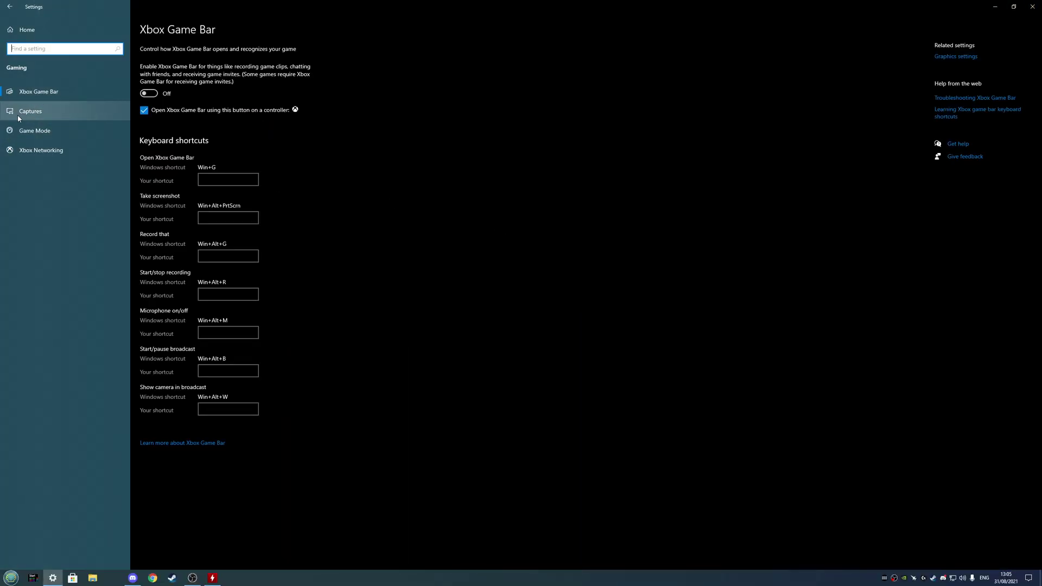
pyautogui.click(32, 92)
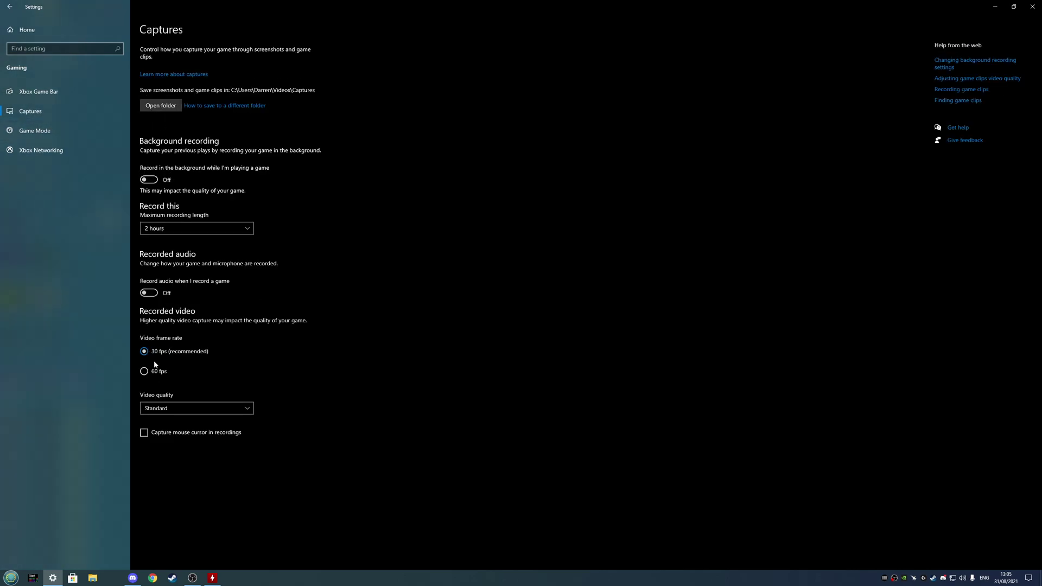
pyautogui.click(46, 131)
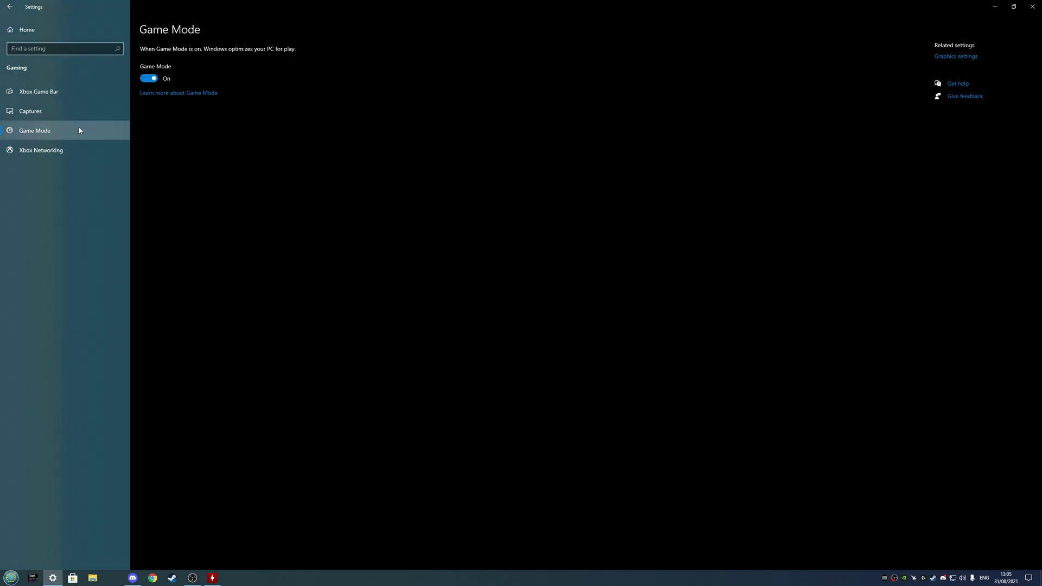
pyautogui.click(59, 148)
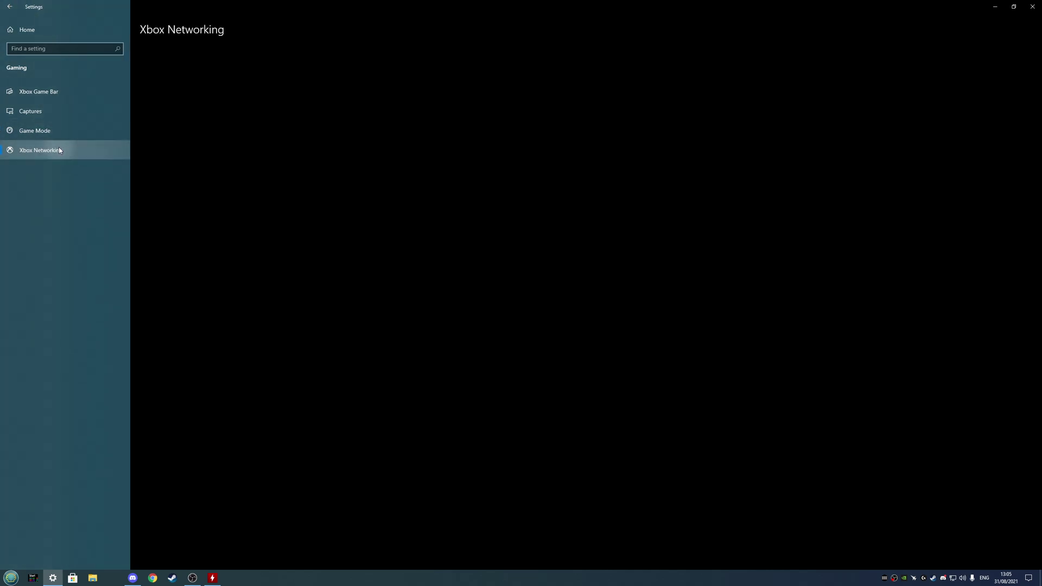
pyautogui.click(10, 7)
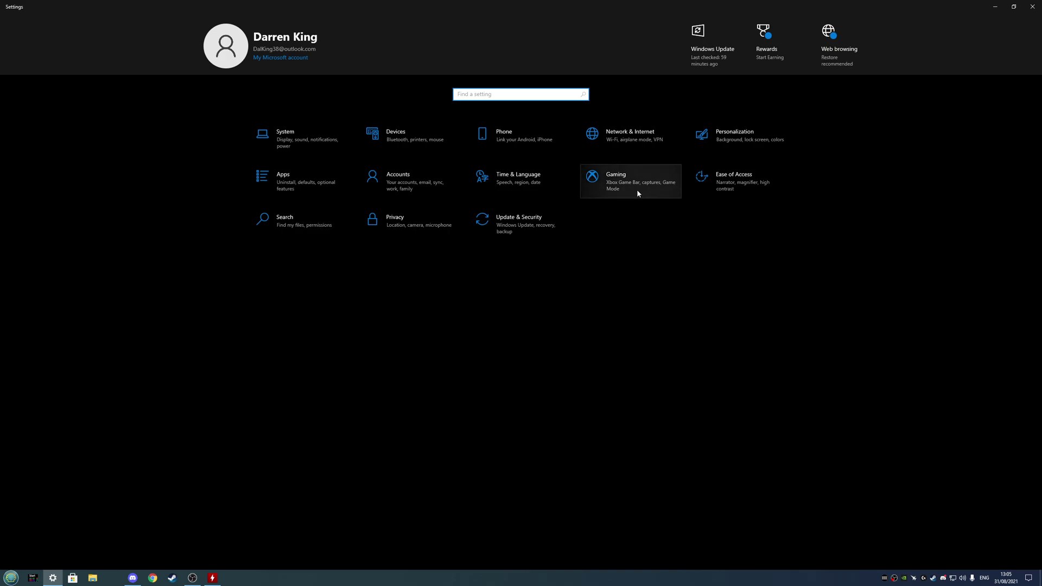
# Open Privacy and review the Speech, Inking & typing, Diagnostics and Activity history pages.
pyautogui.click(382, 227)
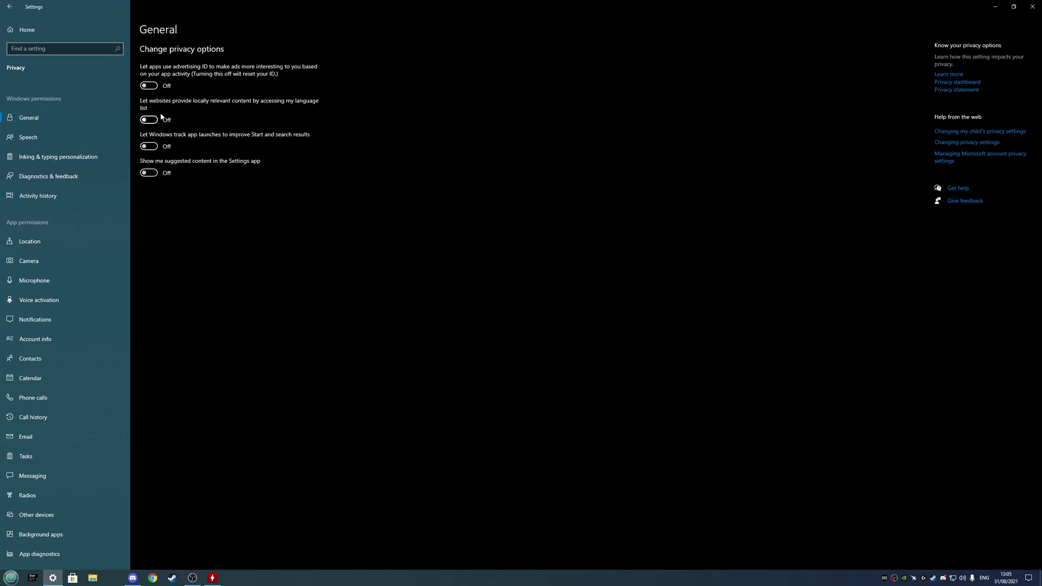
pyautogui.click(56, 141)
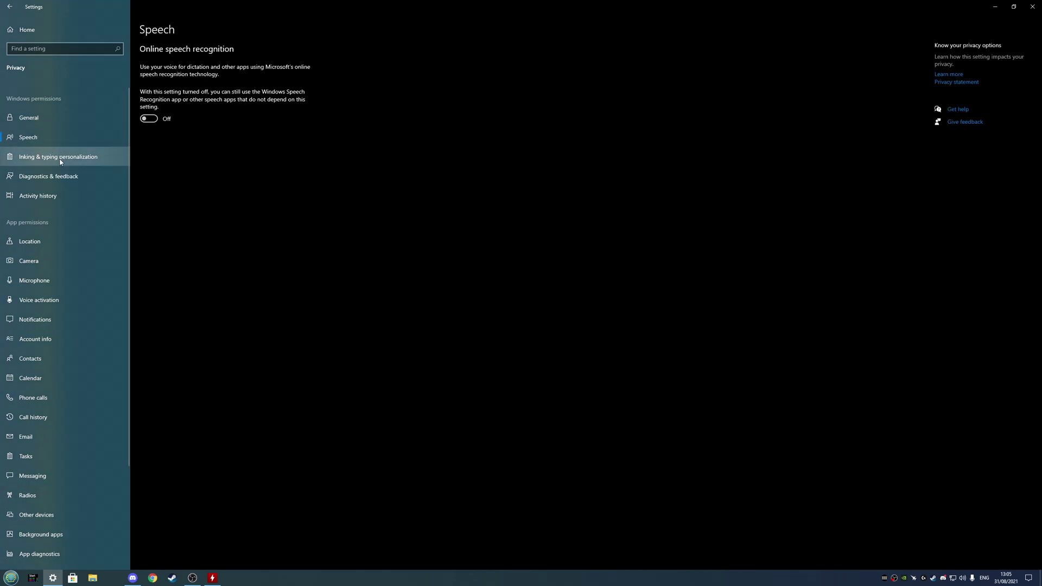
pyautogui.click(60, 157)
pyautogui.click(64, 178)
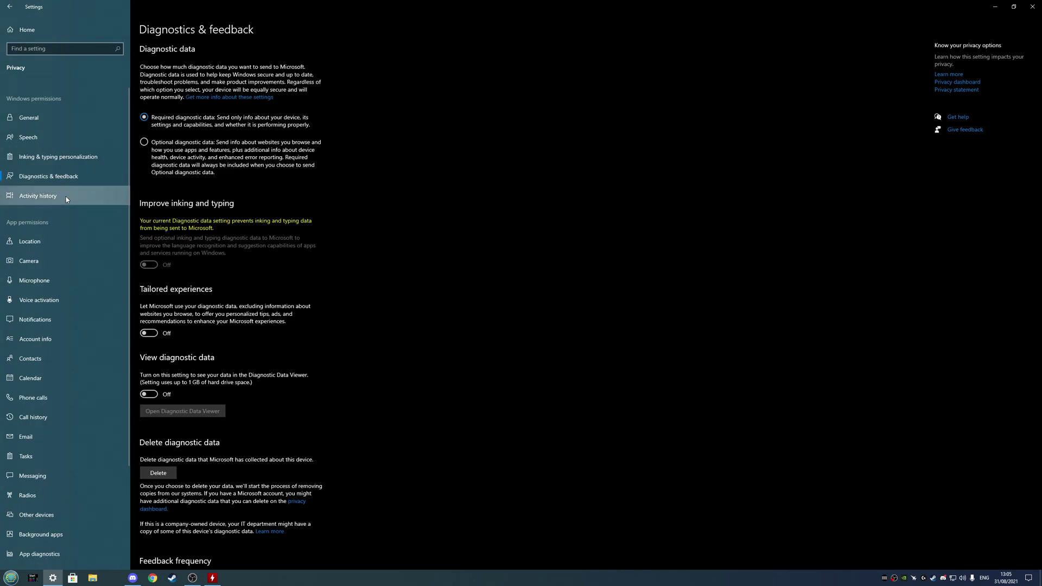
pyautogui.click(66, 198)
# Review the Location, Camera, Microphone and Voice activation permission pages.
pyautogui.click(51, 244)
pyautogui.click(51, 259)
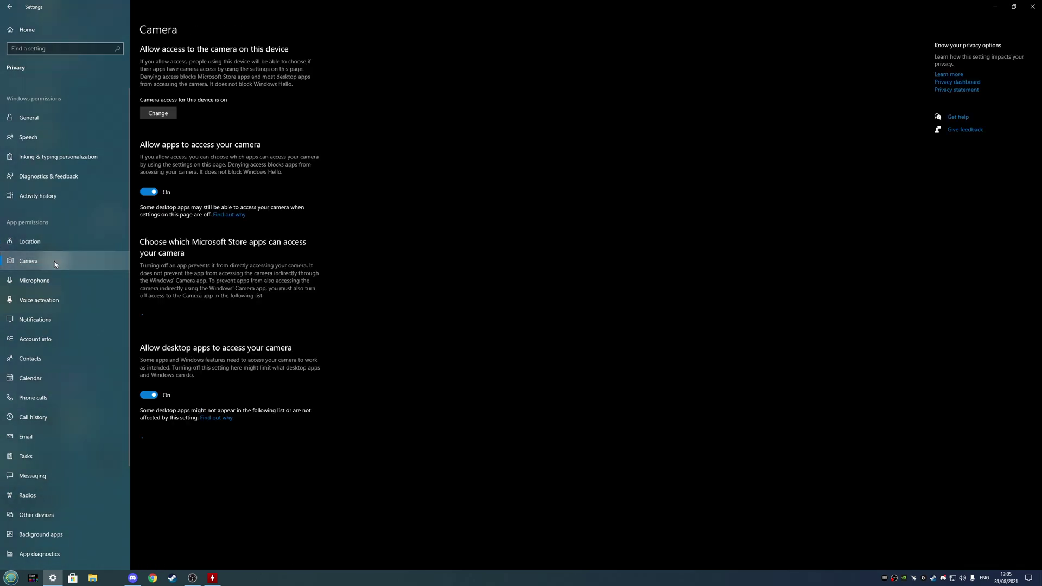
pyautogui.click(57, 286)
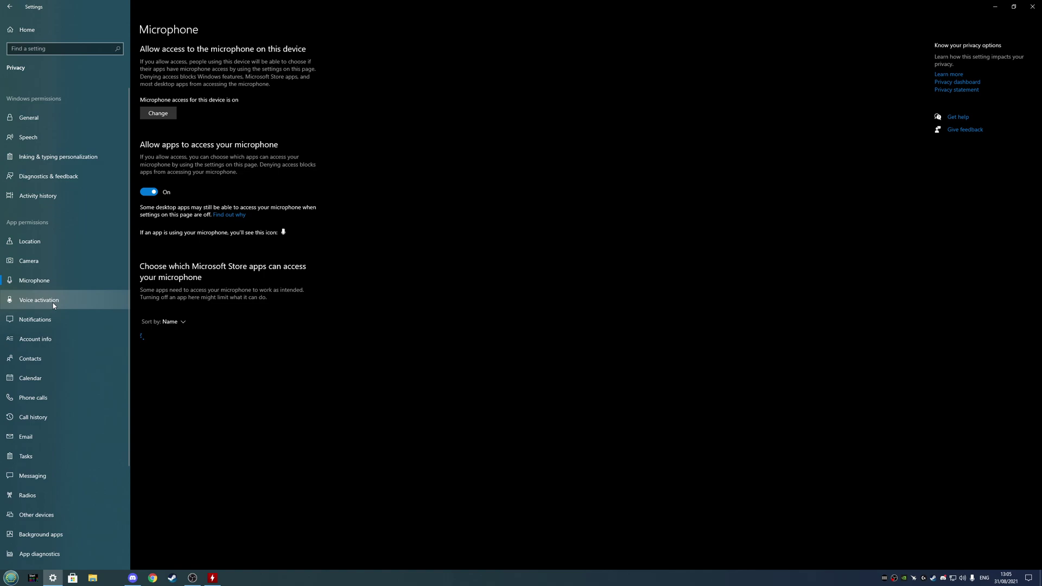
pyautogui.click(54, 301)
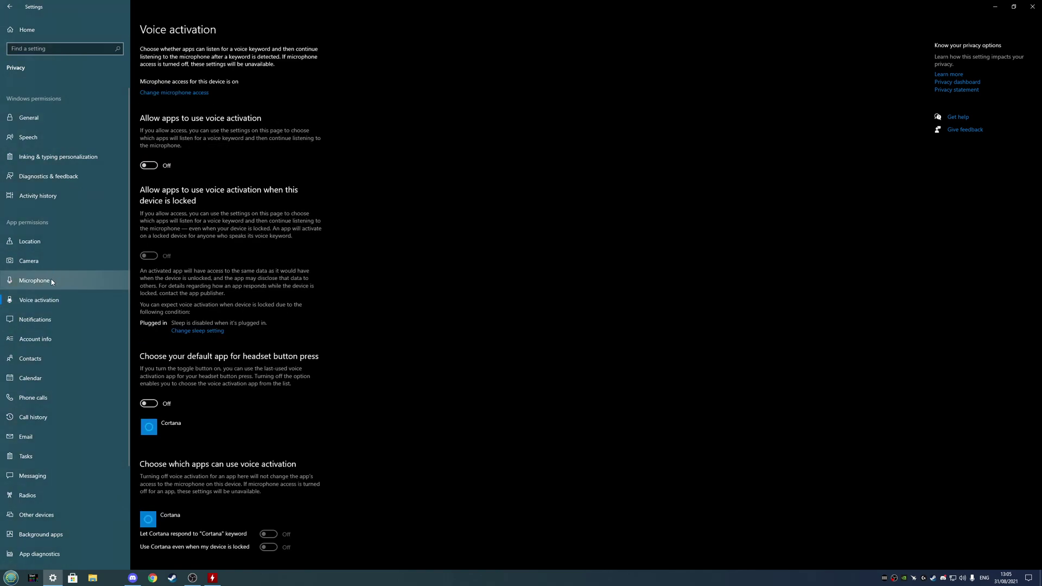
# Review the Notifications, Account info, Contacts, Calendar, Phone calls and Call history permissions.
pyautogui.click(44, 320)
pyautogui.click(43, 344)
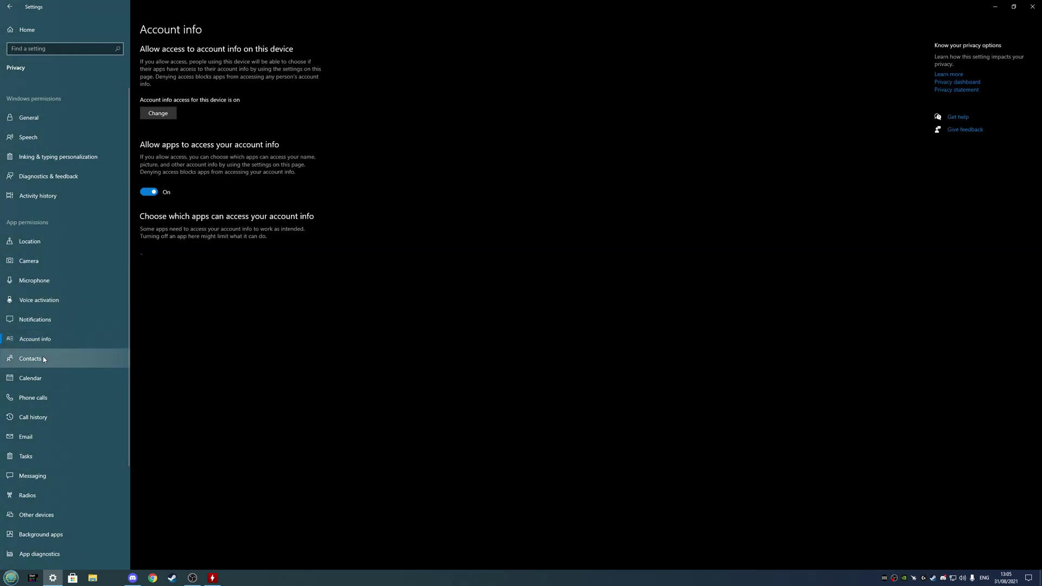
pyautogui.click(52, 360)
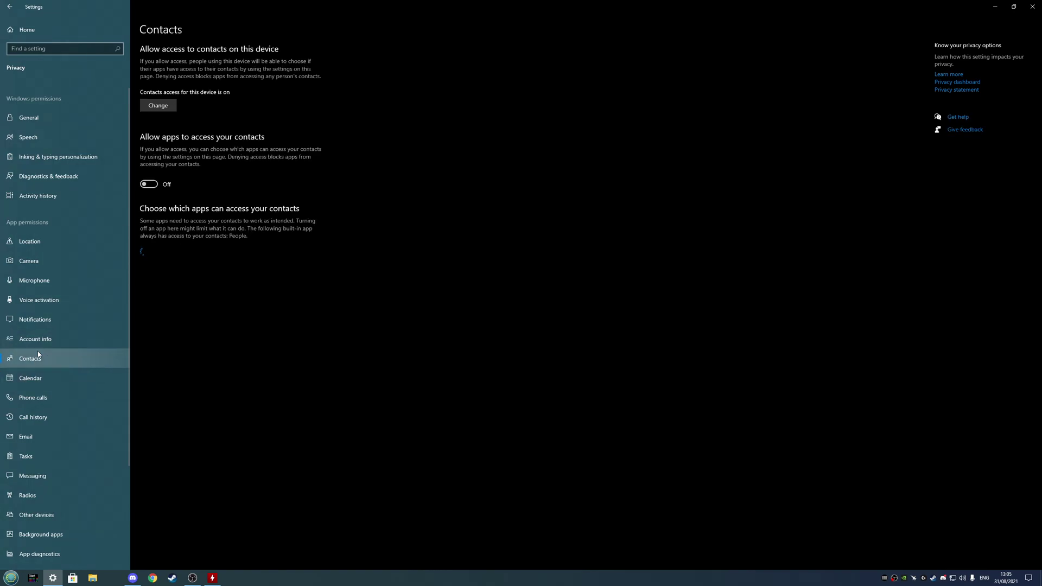
pyautogui.click(44, 377)
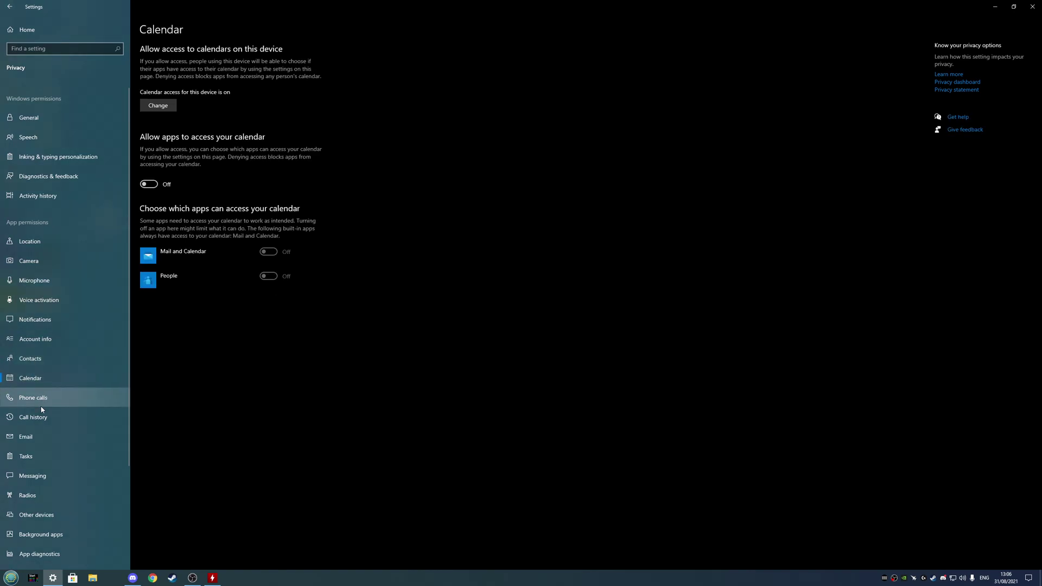
pyautogui.click(48, 399)
pyautogui.click(50, 418)
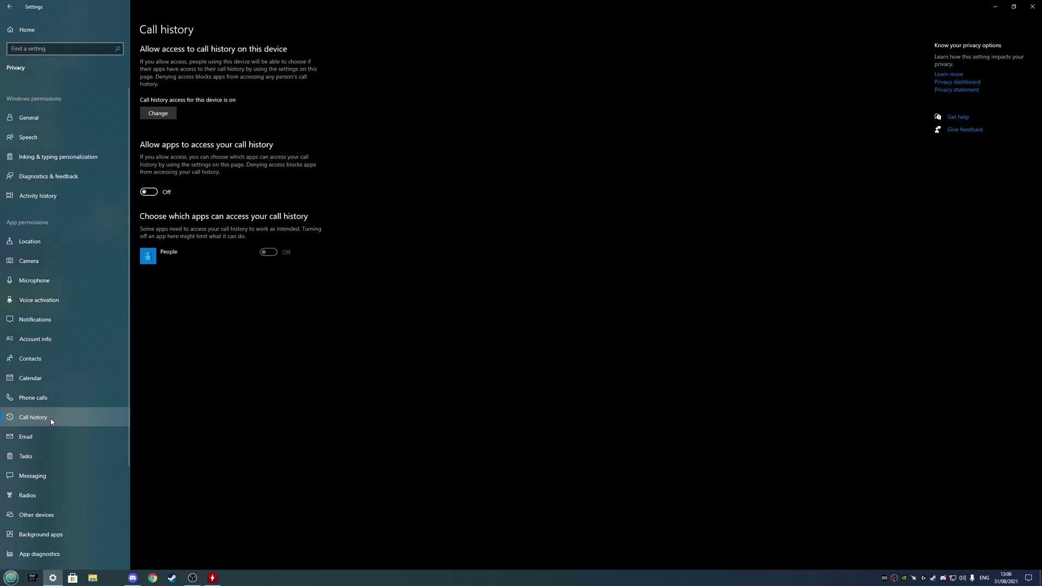
# Review the Email, Tasks, Radios and Other devices privacy pages.
pyautogui.scroll(-3, 49, 419)
pyautogui.click(42, 368)
pyautogui.click(44, 382)
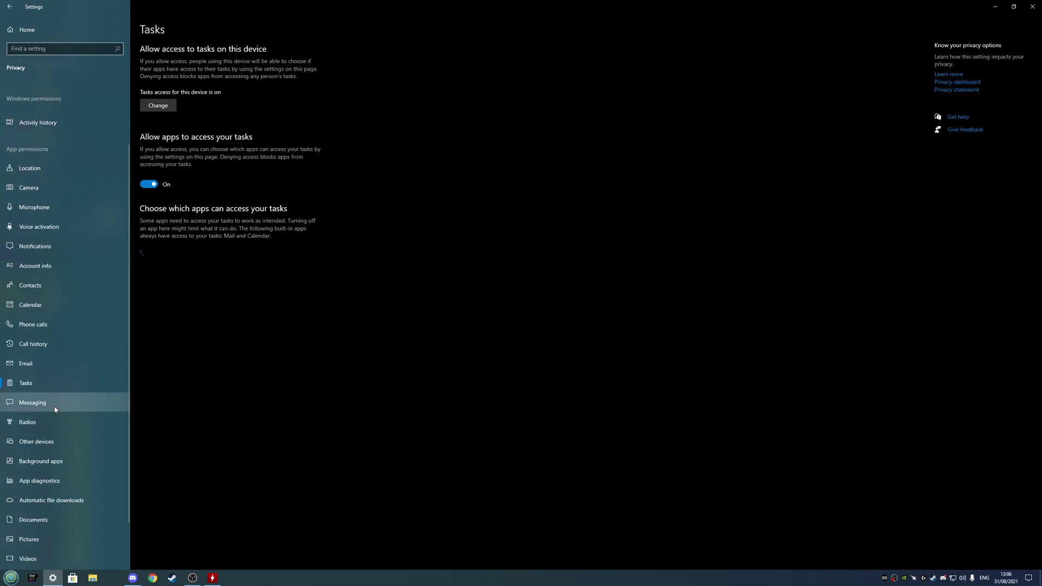
pyautogui.click(50, 421)
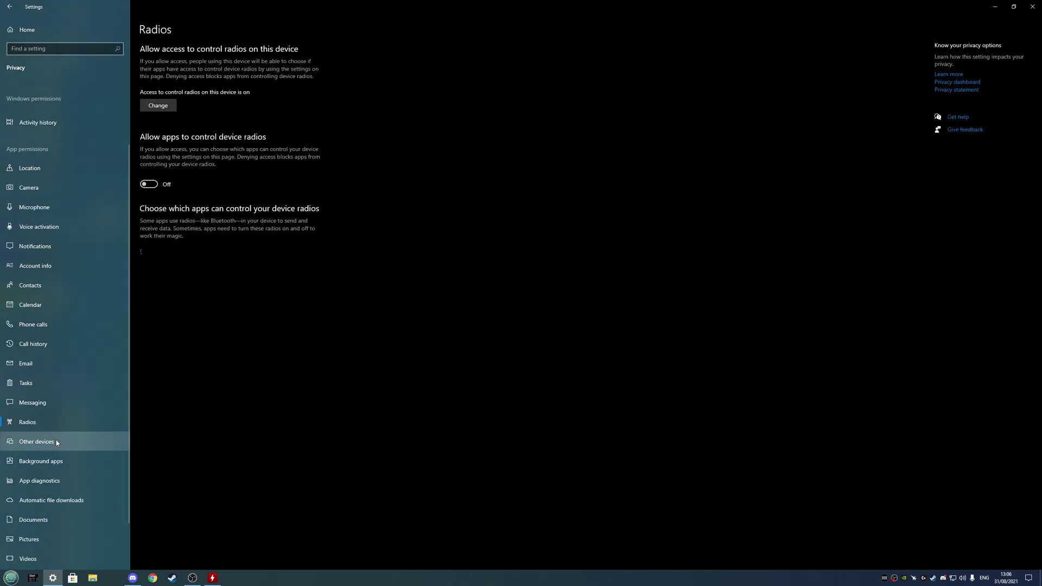
pyautogui.click(61, 446)
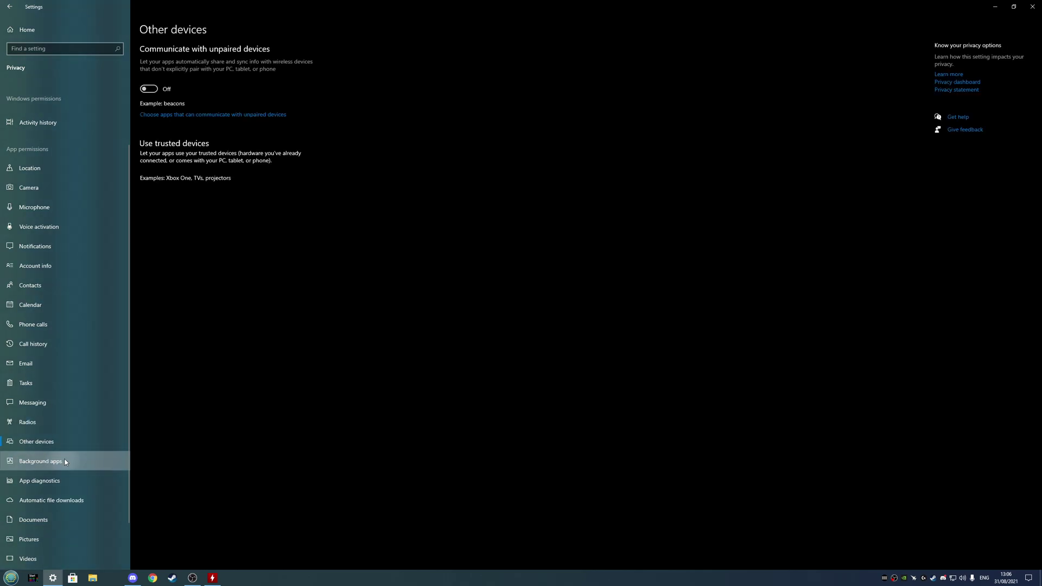
# Review the full list of apps allowed to run in the background.
pyautogui.click(70, 461)
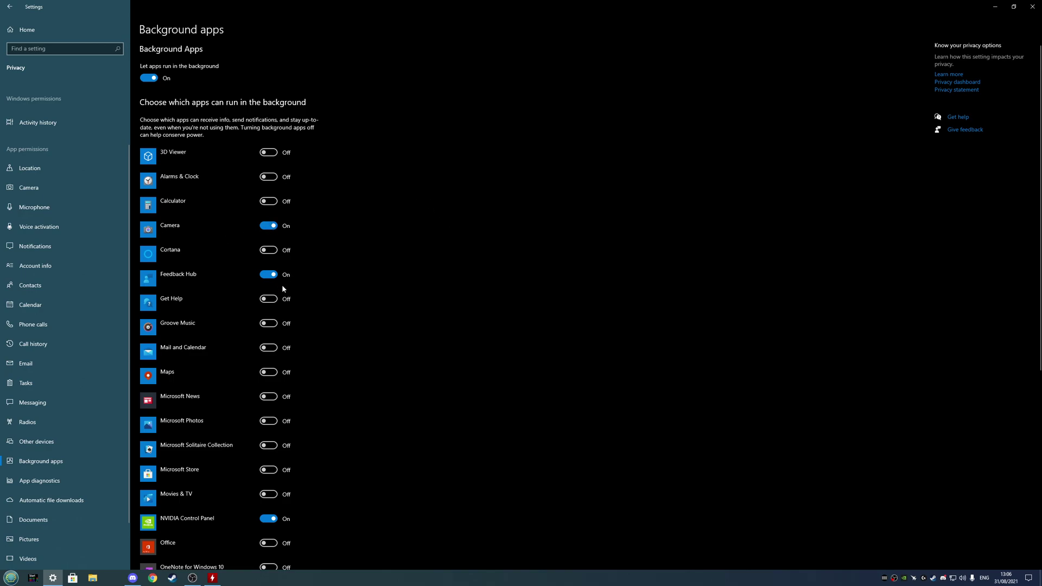
pyautogui.scroll(-3, 347, 342)
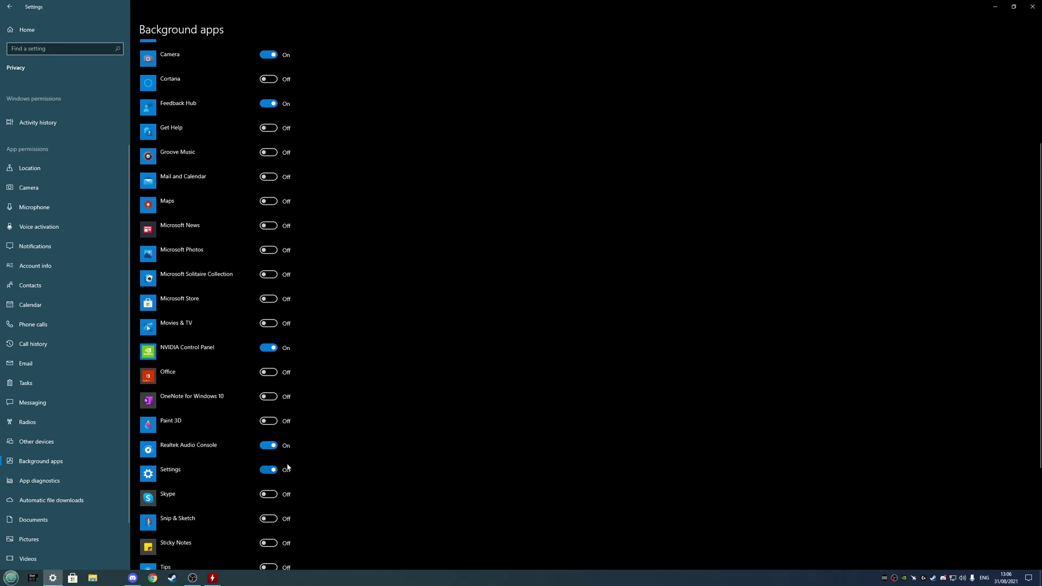
pyautogui.scroll(-3, 292, 467)
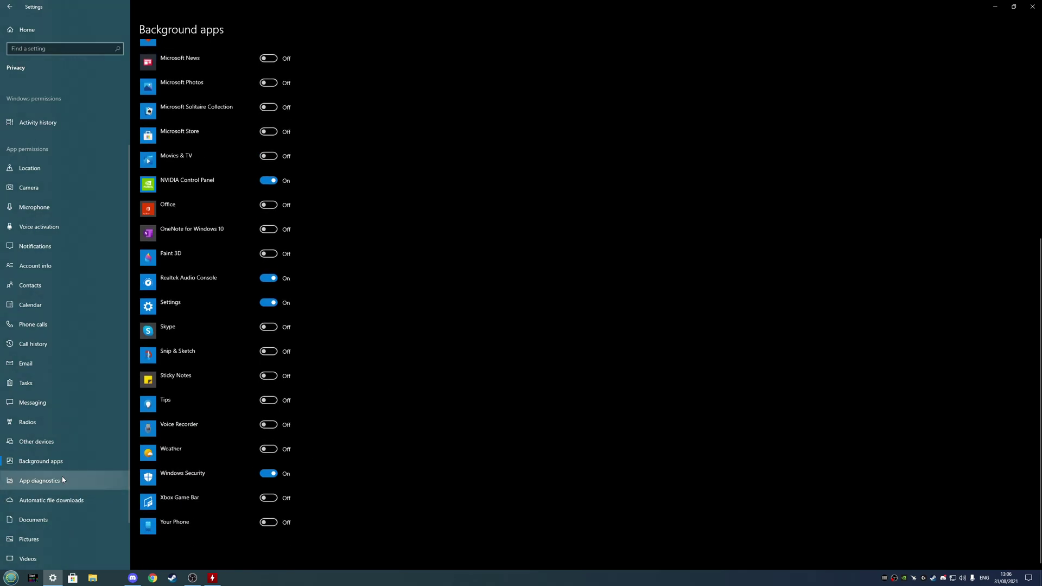
pyautogui.scroll(-2, 61, 462)
pyautogui.click(60, 389)
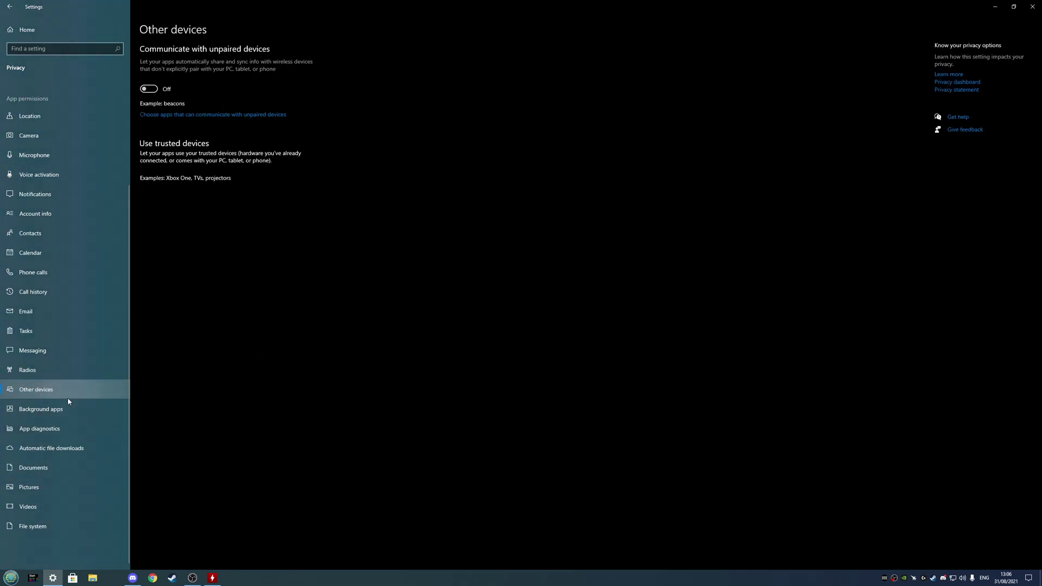
pyautogui.click(68, 409)
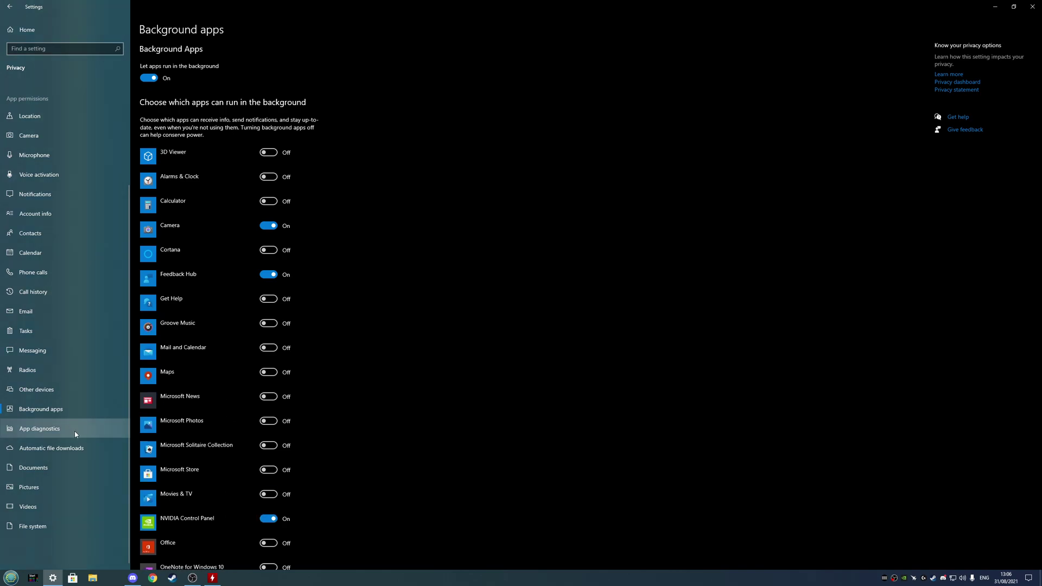
# Review the File downloads, Documents, Pictures, Videos and File system pages, then return Home.
pyautogui.click(79, 451)
pyautogui.click(65, 468)
pyautogui.click(59, 488)
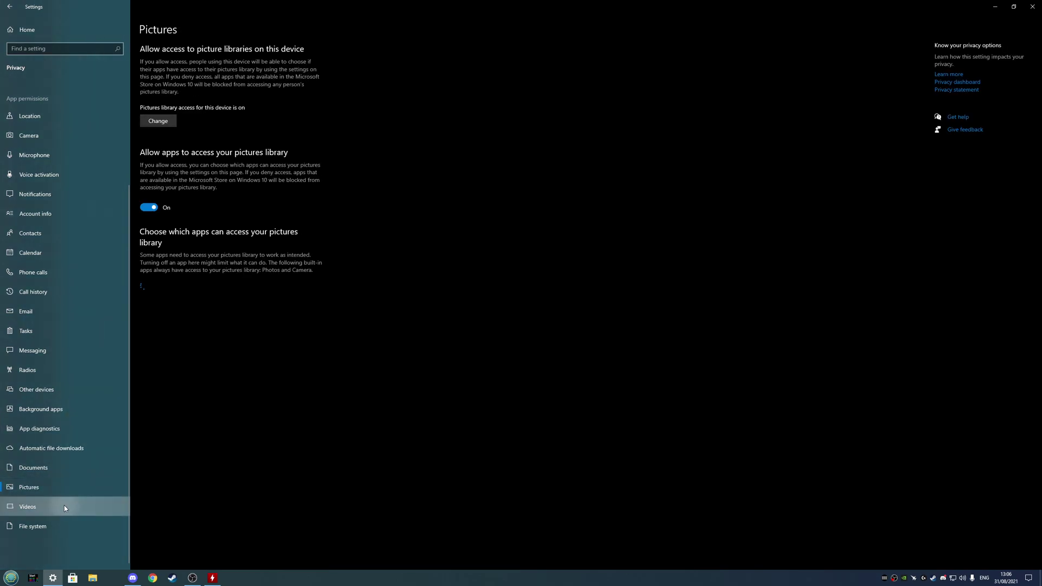
pyautogui.click(64, 506)
pyautogui.click(67, 524)
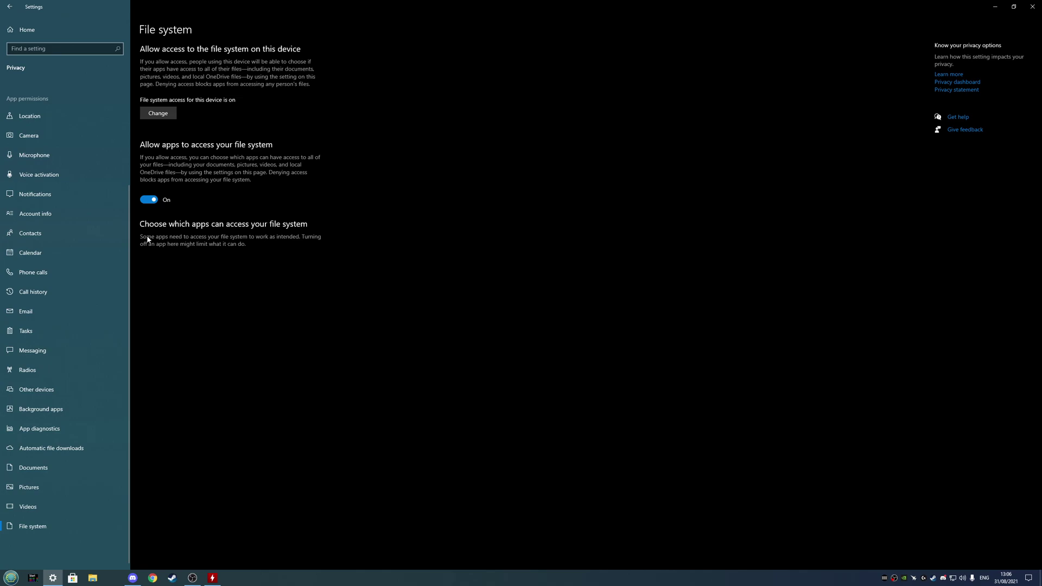
pyautogui.click(10, 6)
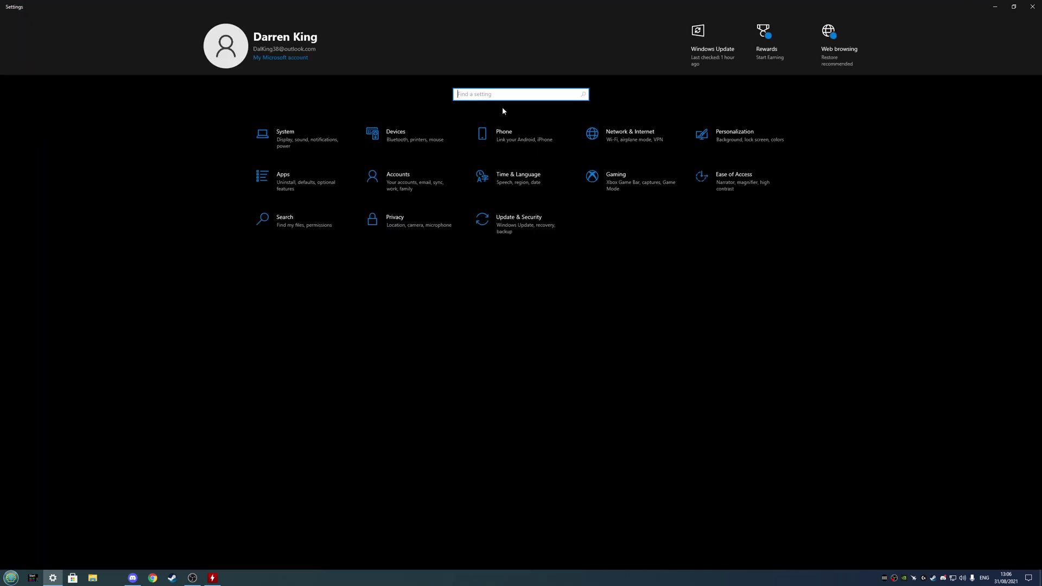
# Open Storage settings through a 'storage' search.
pyautogui.write('storage')
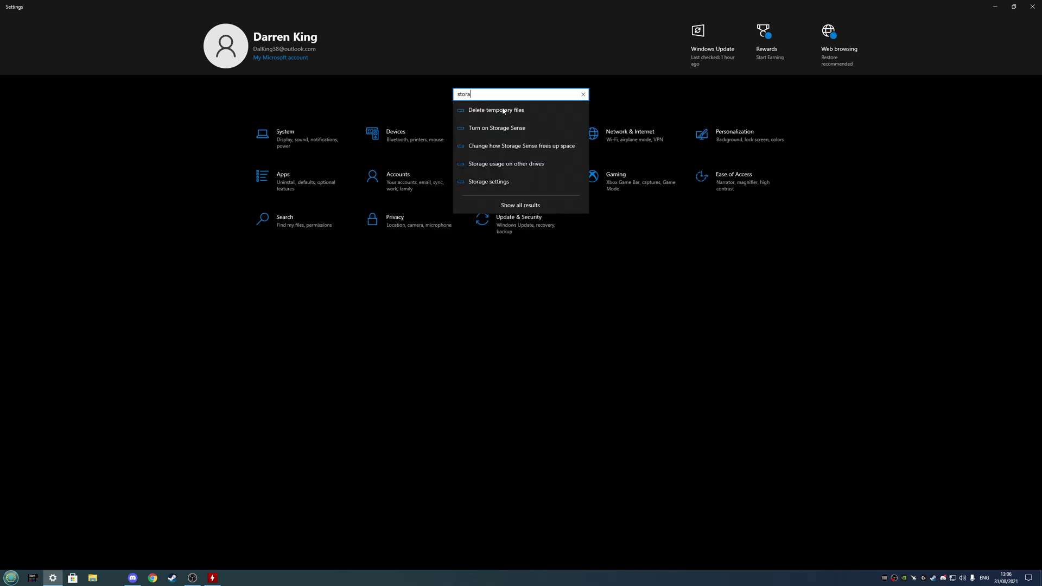
pyautogui.press('Down')
pyautogui.press('Down')
pyautogui.press('Down')
pyautogui.press('Down')
pyautogui.press('Down')
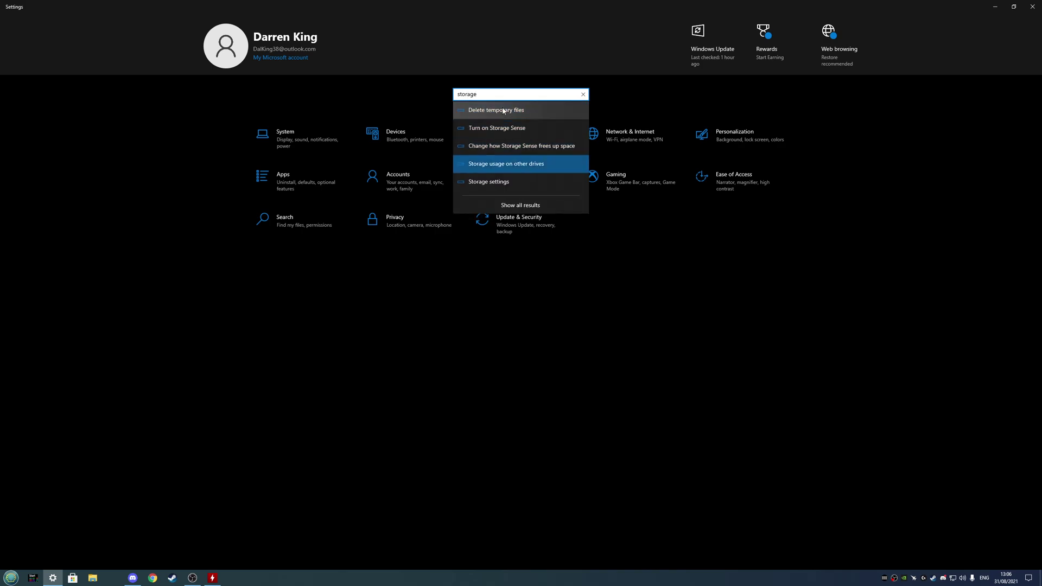
pyautogui.press('Return')
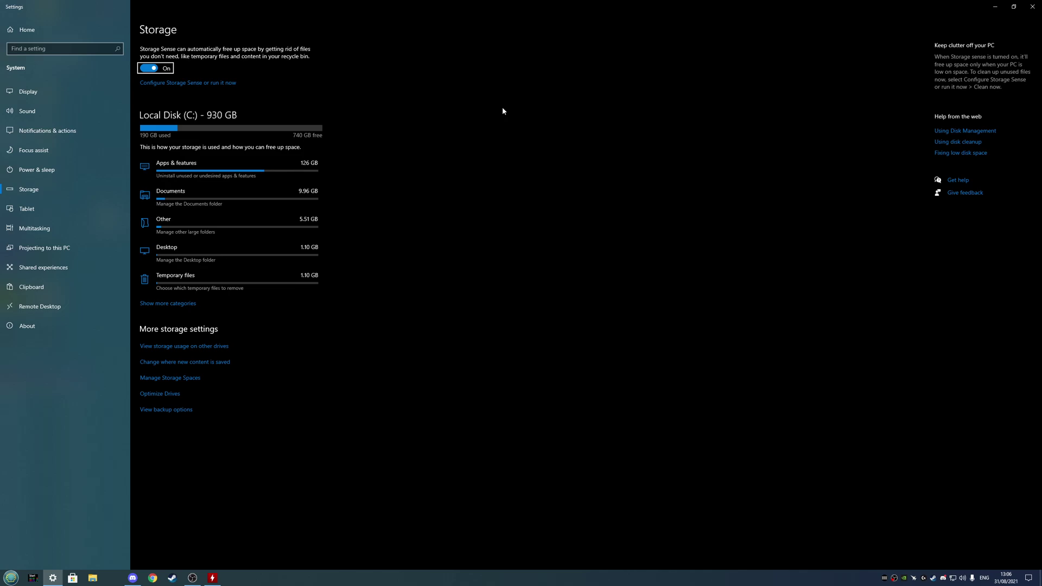
# Run a Storage Sense clean-up, check its weekly 14-day settings, and return Home.
pyautogui.click(200, 85)
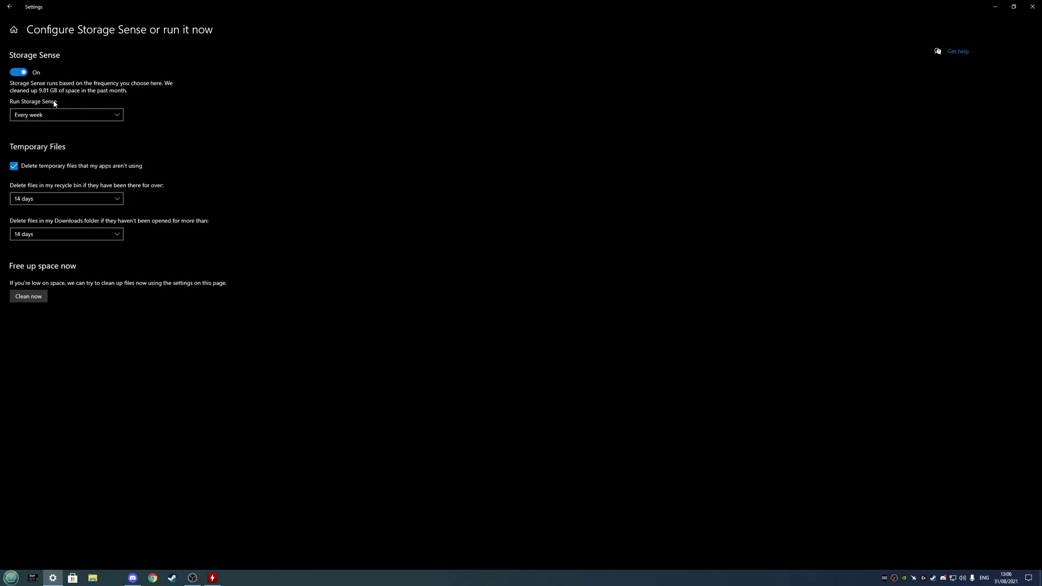
pyautogui.click(30, 296)
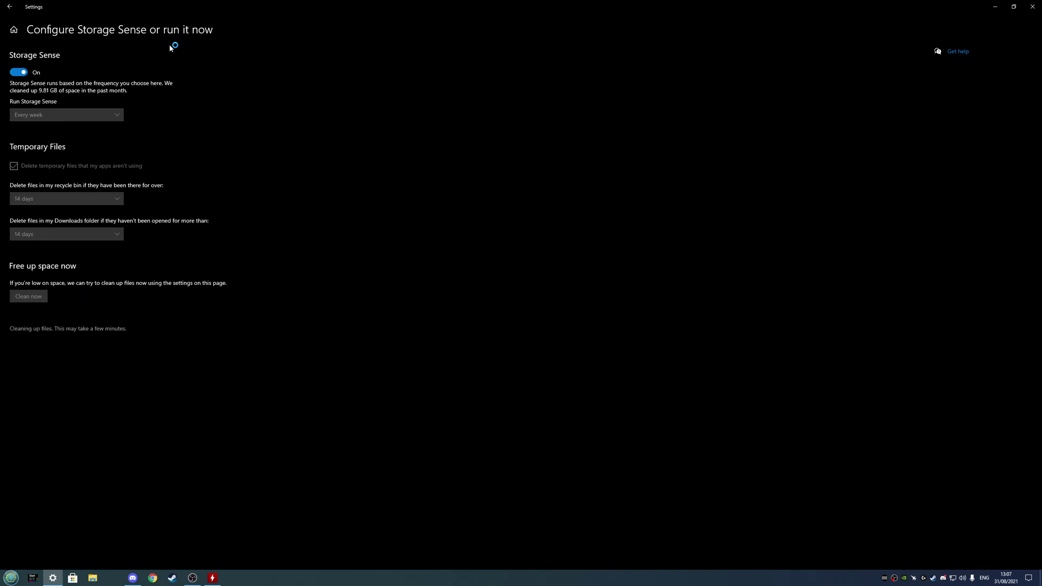
pyautogui.click(9, 6)
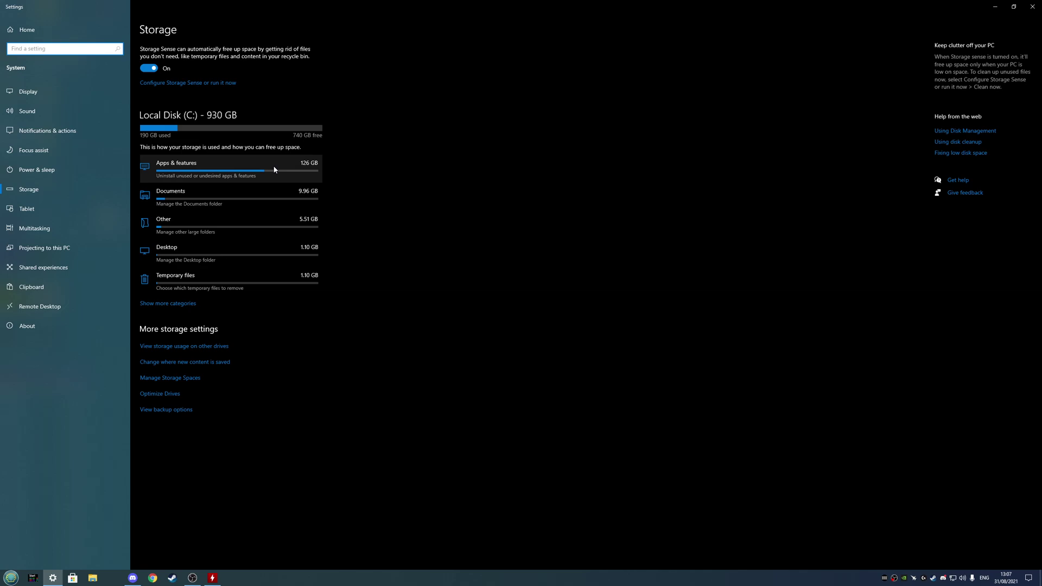
pyautogui.click(210, 84)
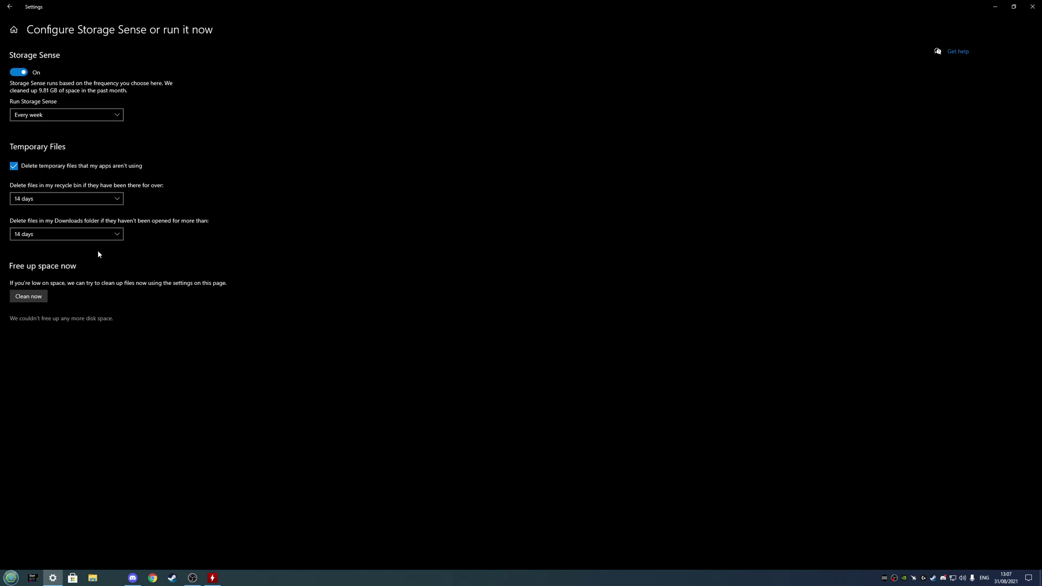
pyautogui.click(7, 9)
pyautogui.click(23, 30)
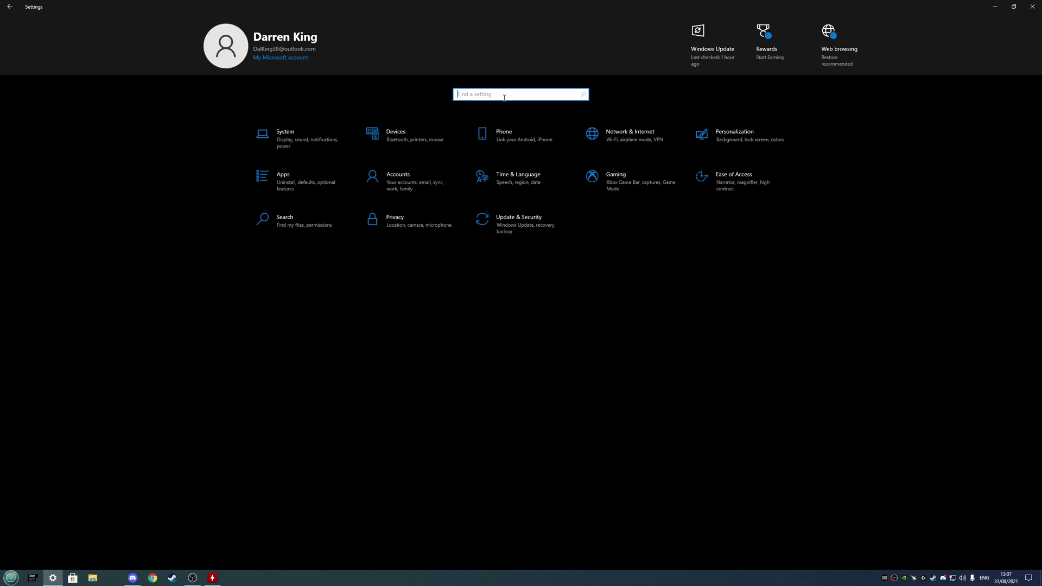
# Open Power & sleep through a 'power' search, then Power Options showing Ultimate Performance.
pyautogui.write('power')
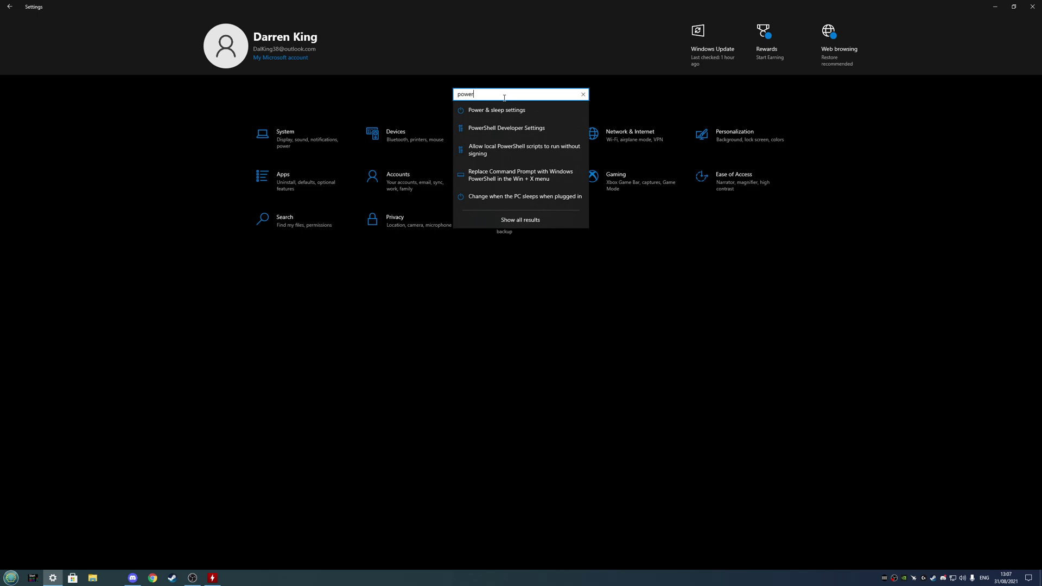
pyautogui.press('Down')
pyautogui.press('Return')
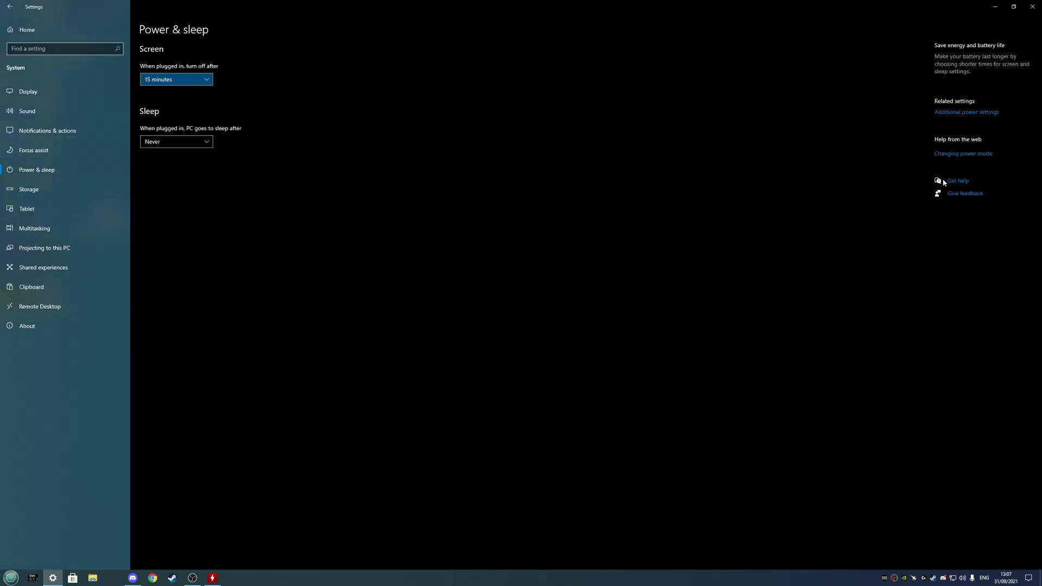
pyautogui.click(964, 113)
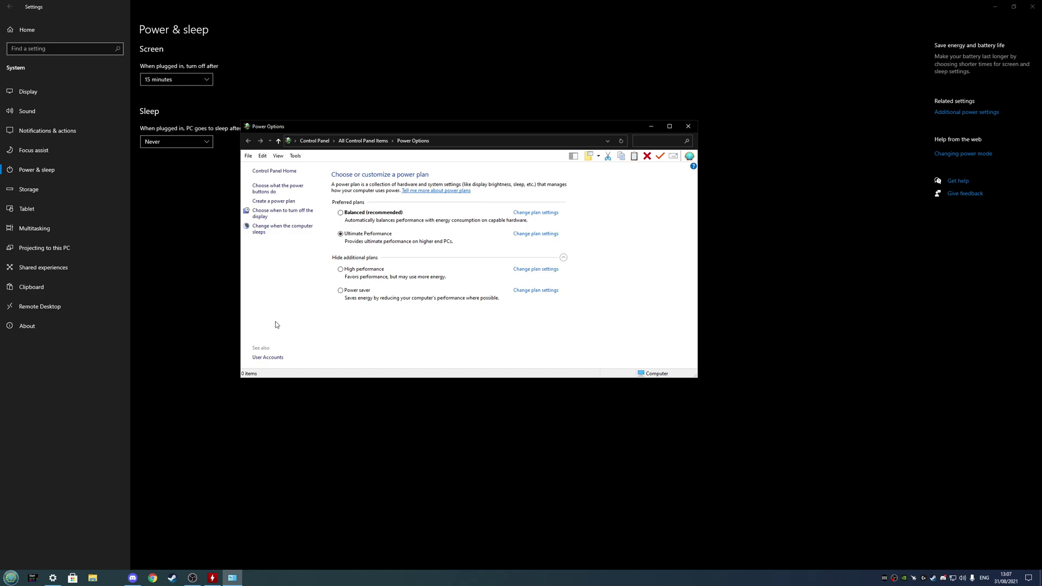
# Close Power Options and Settings, then search the Start menu for 'ad'.
pyautogui.click(688, 127)
pyautogui.click(1033, 7)
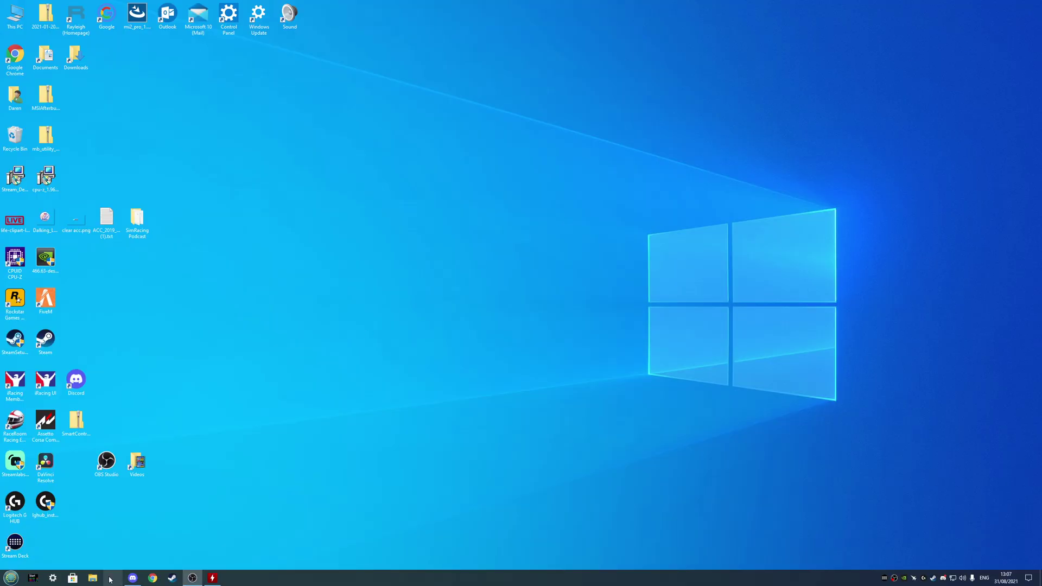
pyautogui.click(11, 578)
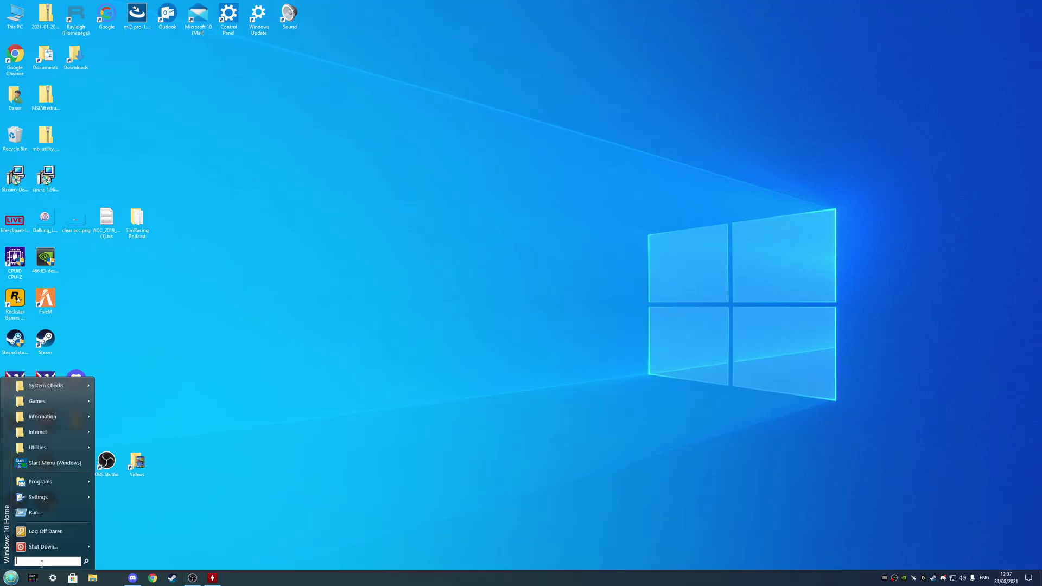
pyautogui.write('ad')
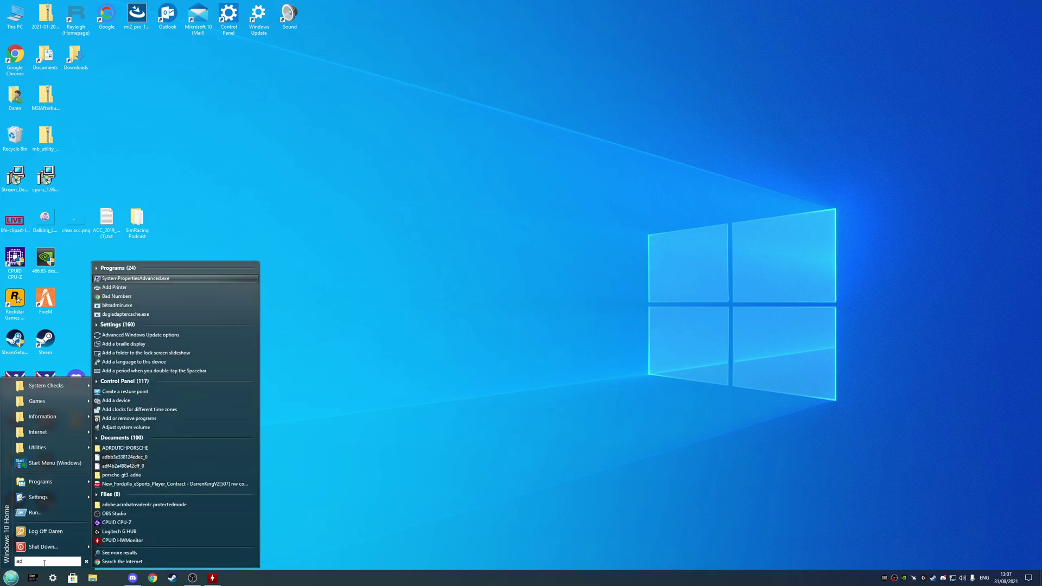
# Launch SystemPropertiesAdvanced and apply Custom visual effects in Performance Options.
pyautogui.press('Return')
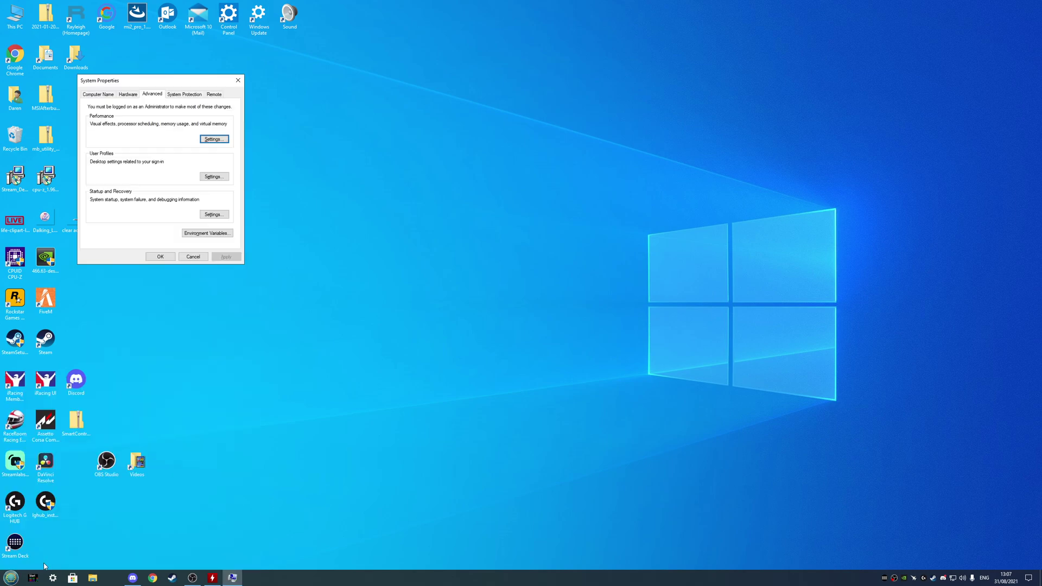
pyautogui.click(213, 139)
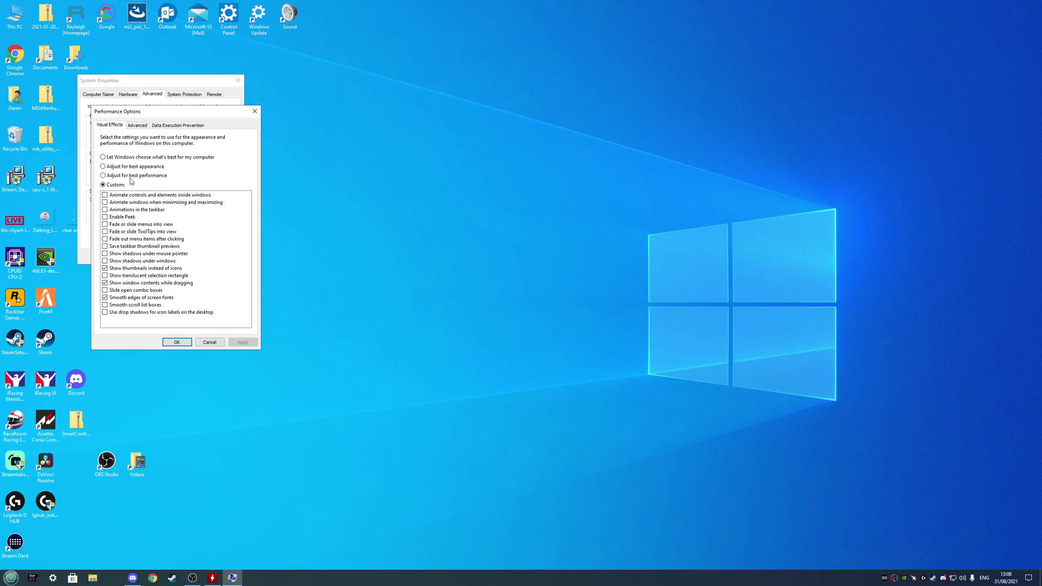
pyautogui.moveTo(166, 115); pyautogui.dragTo(351, 164)
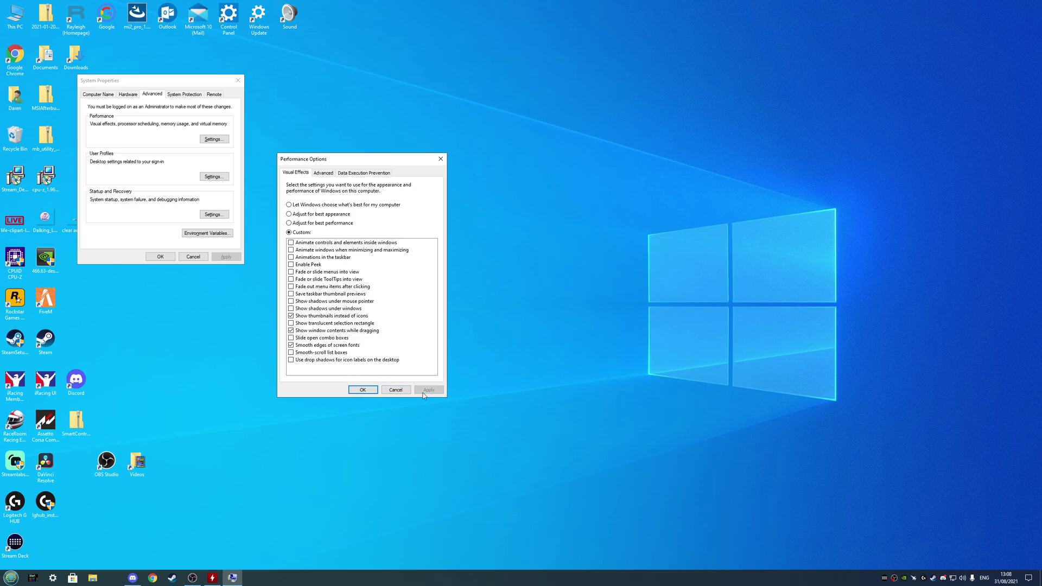
pyautogui.click(361, 390)
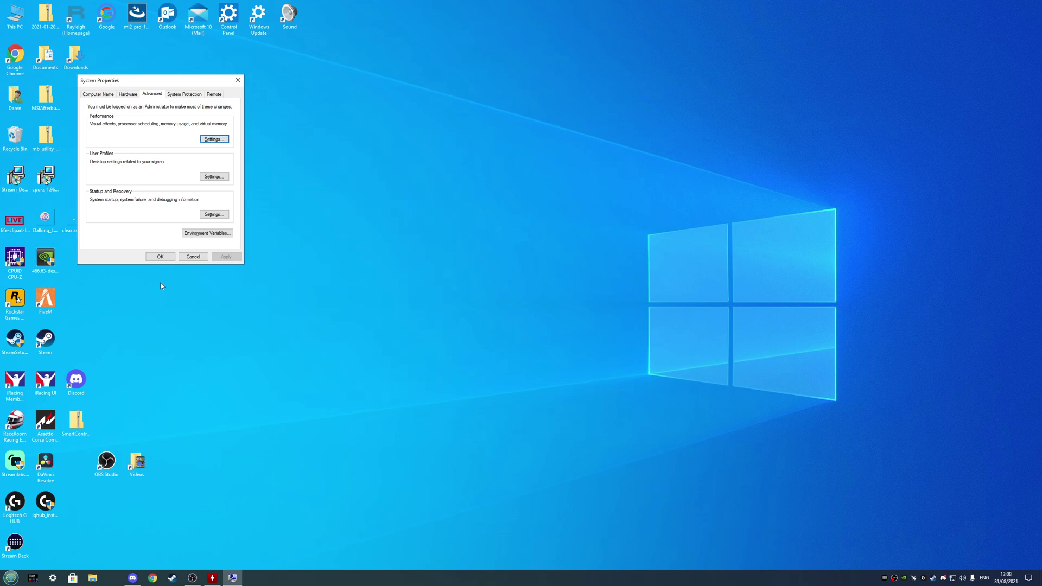
# Close System Properties, launch Chrome, and search Google for 'nvidia'.
pyautogui.click(167, 259)
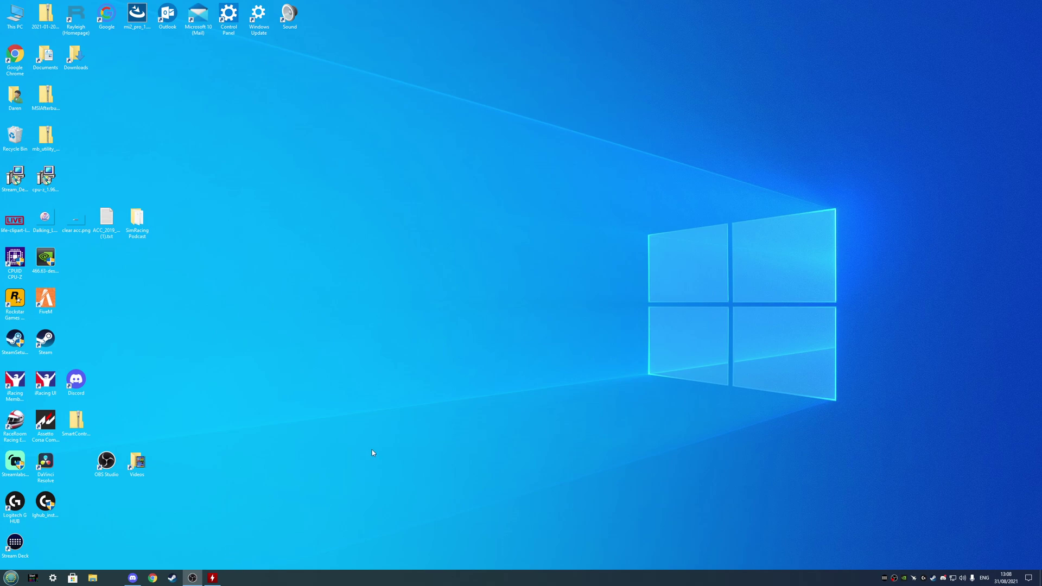
pyautogui.click(154, 578)
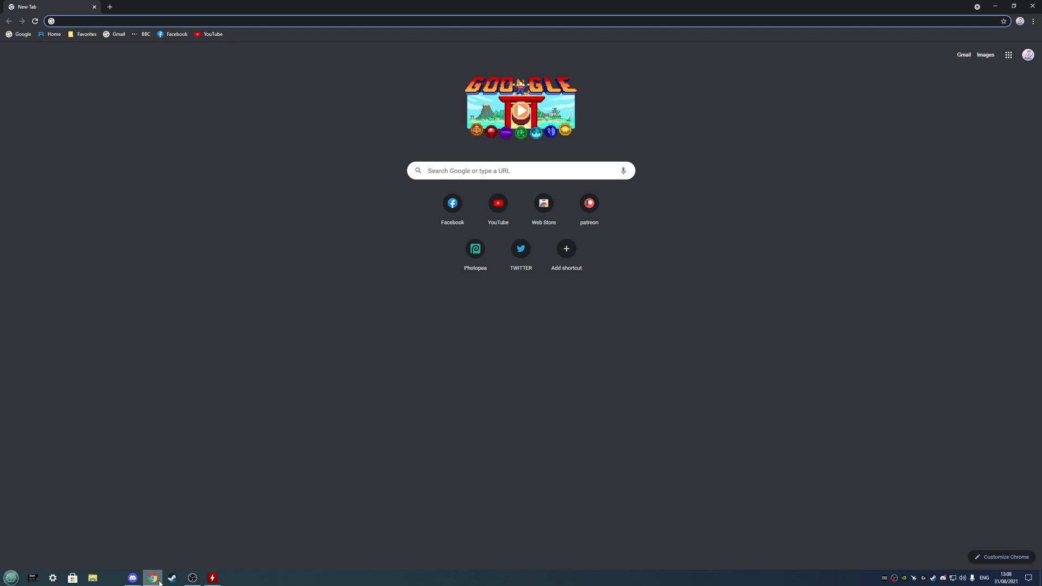
pyautogui.click(473, 170)
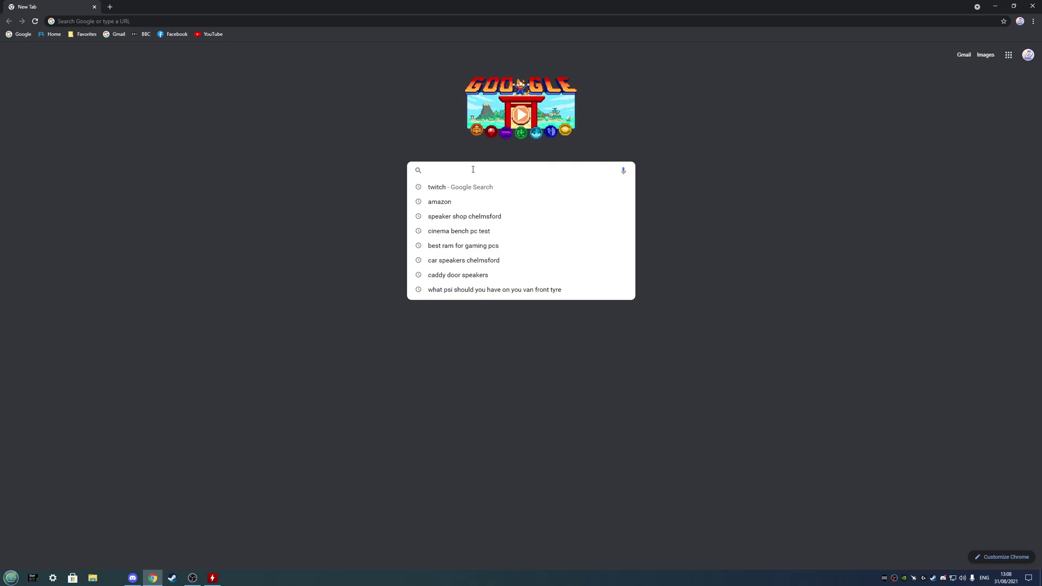
pyautogui.write('n')
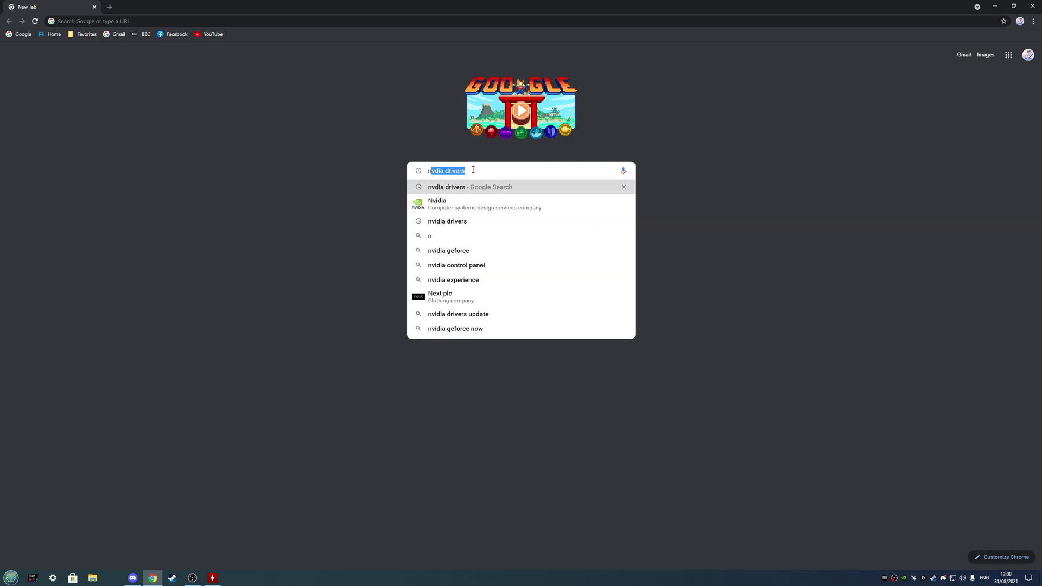
pyautogui.press('Down')
pyautogui.press('Return')
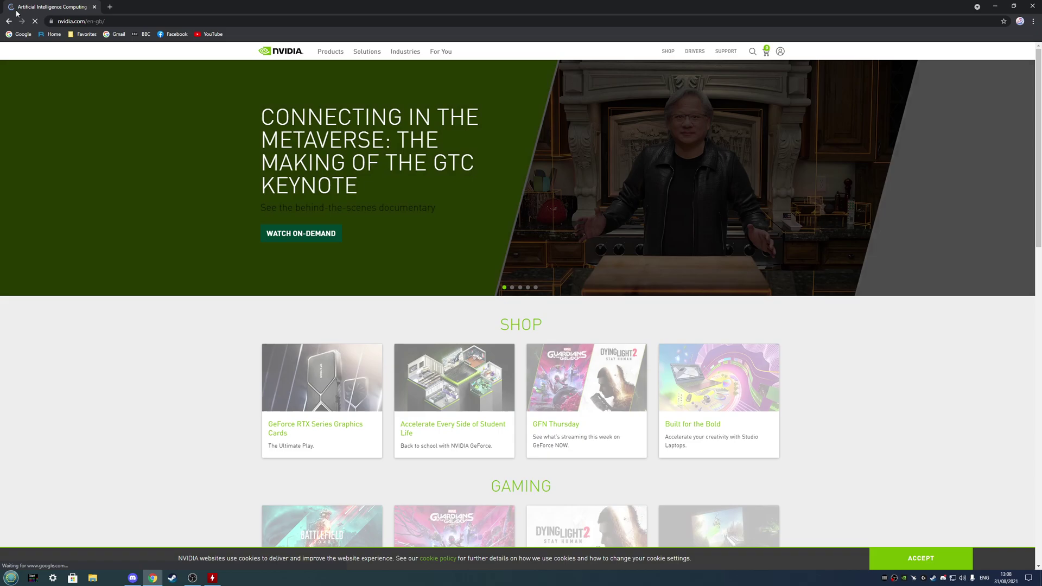
# Set the NVIDIA driver search to GeForce RTX 3080 Ti, Windows 10 64-bit, then close Chrome.
pyautogui.click(7, 22)
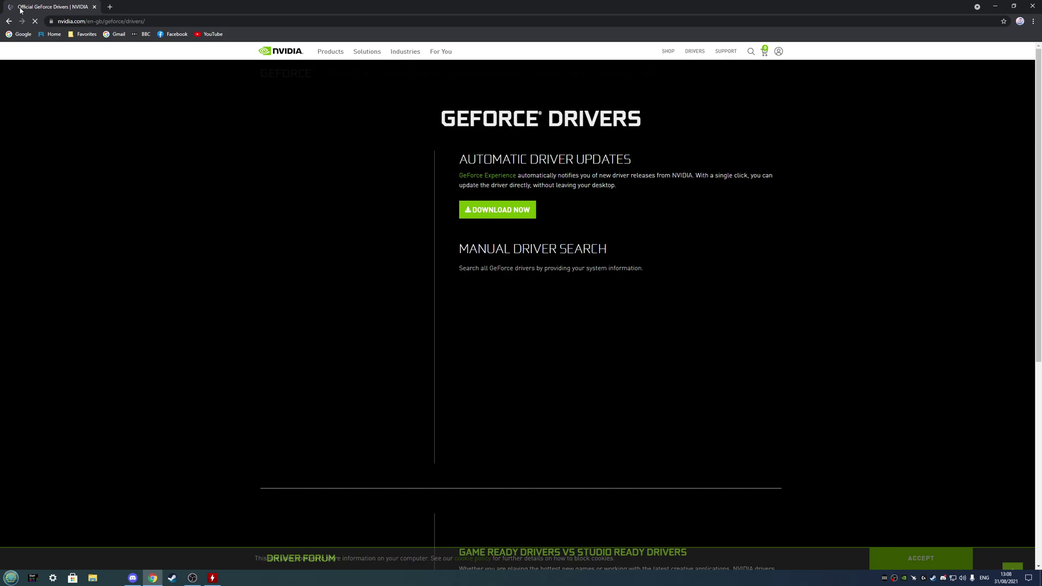
pyautogui.click(8, 21)
pyautogui.click(8, 21)
pyautogui.click(528, 168)
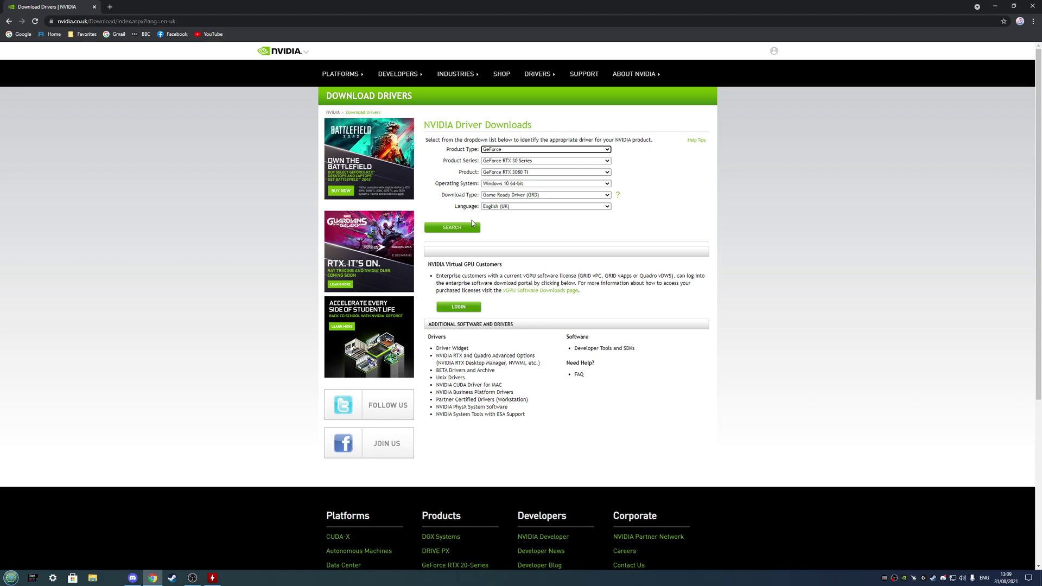
pyautogui.click(1032, 6)
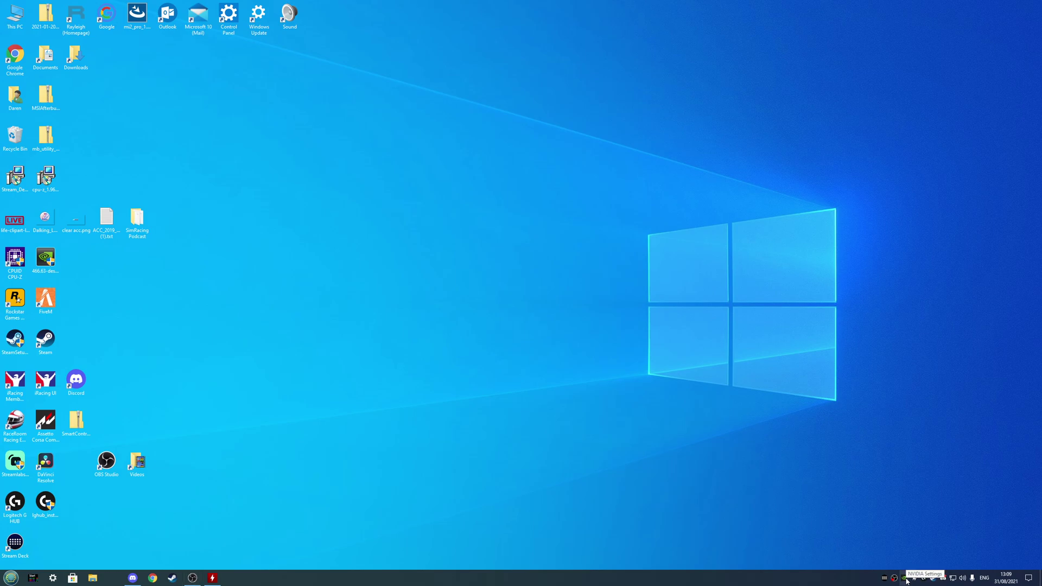
# In NVIDIA global 3D settings, set Power management mode to Prefer maximum performance.
pyautogui.doubleClick(905, 579)
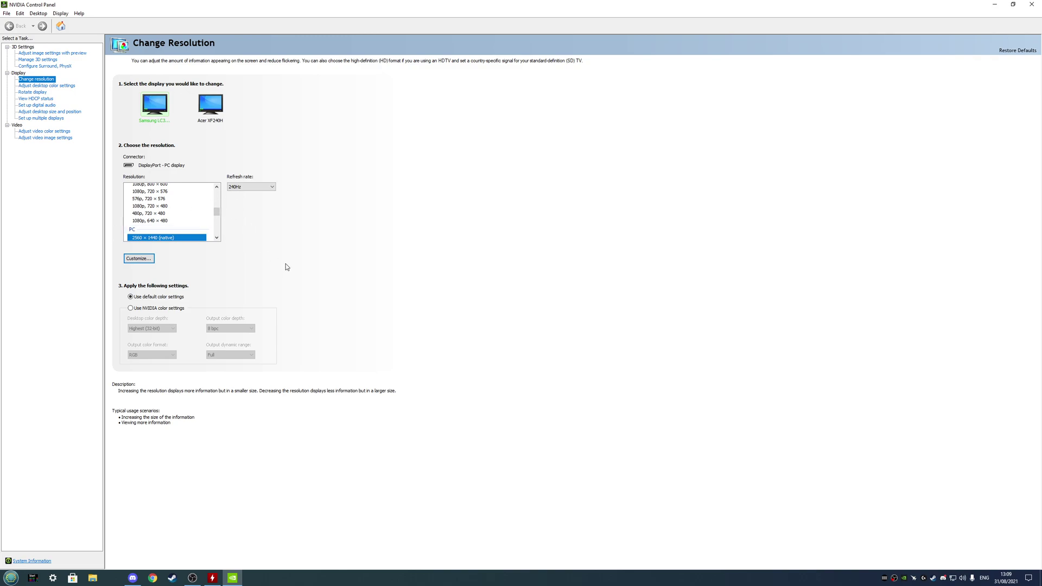
pyautogui.click(42, 60)
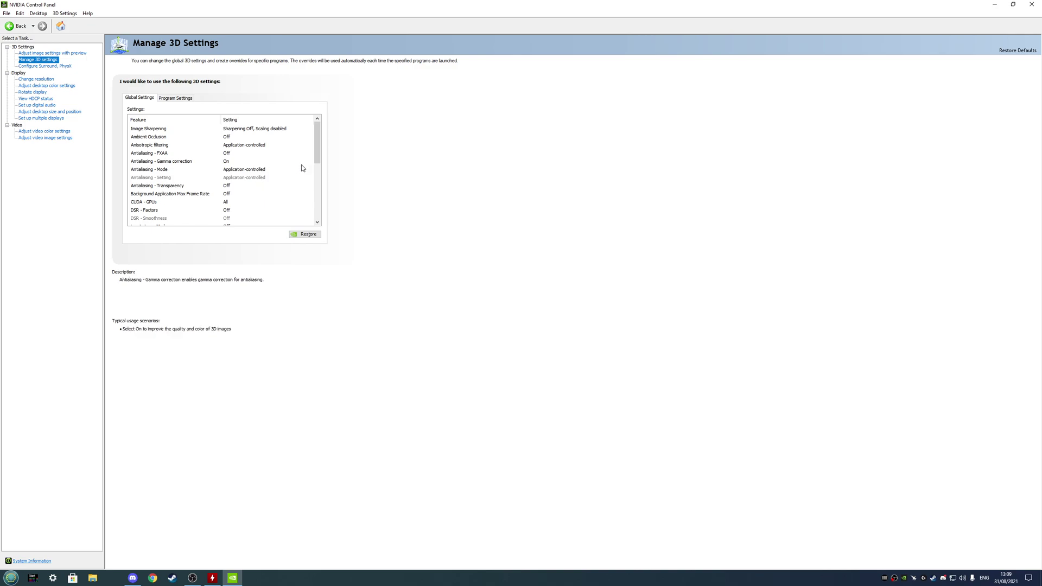
pyautogui.scroll(-2, 264, 168)
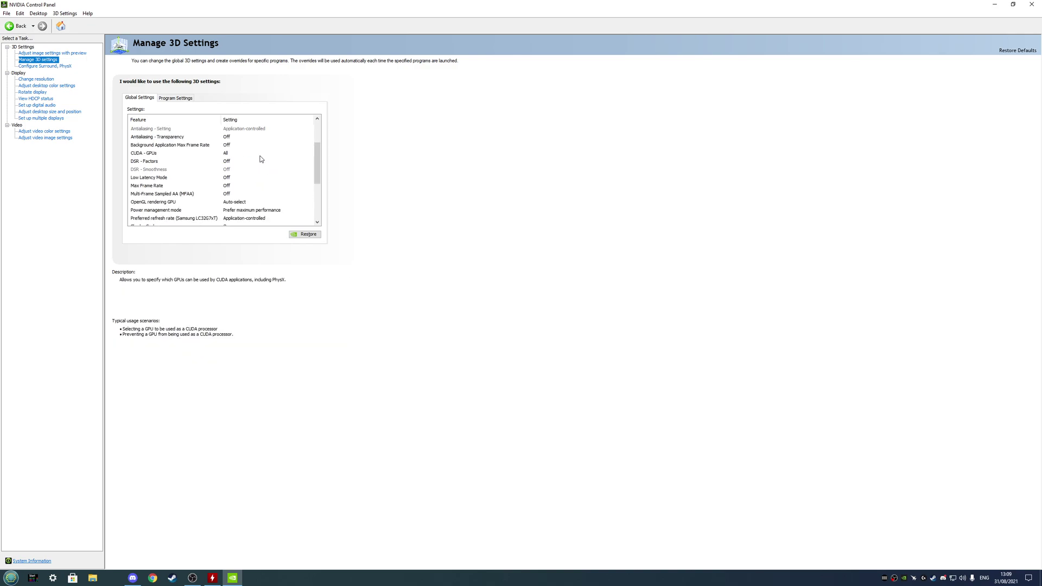
pyautogui.click(260, 211)
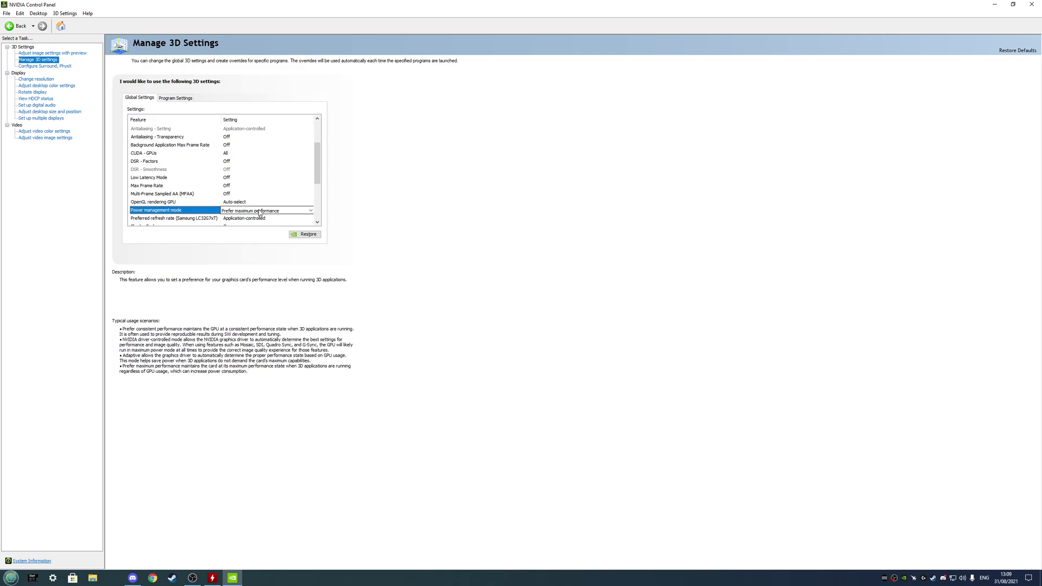
pyautogui.click(311, 211)
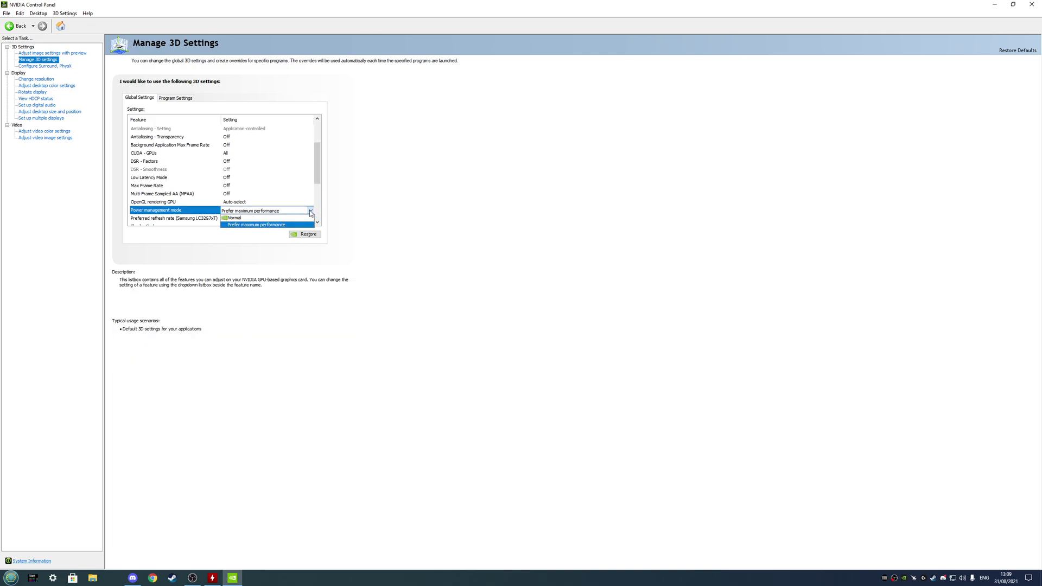
pyautogui.click(273, 224)
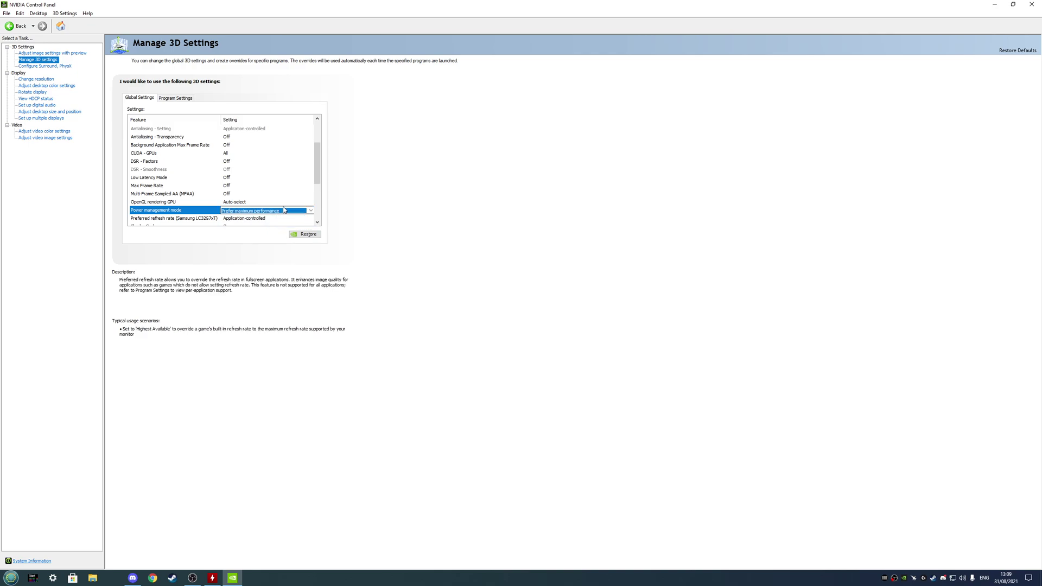
pyautogui.click(281, 211)
pyautogui.click(262, 225)
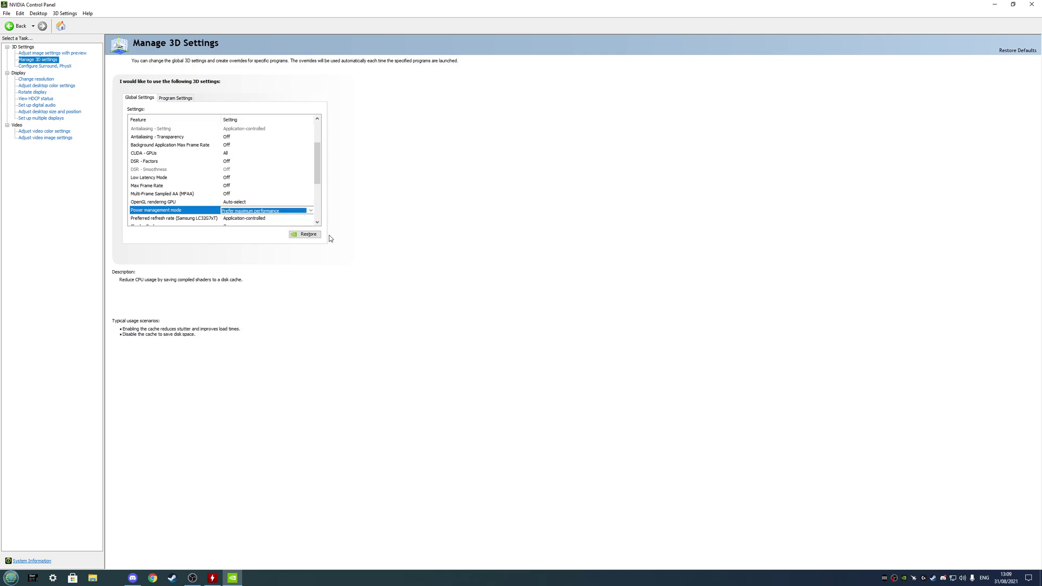
# Set Texture filtering - Quality to High performance and close the NVIDIA Control Panel.
pyautogui.moveTo(320, 168); pyautogui.dragTo(320, 193)
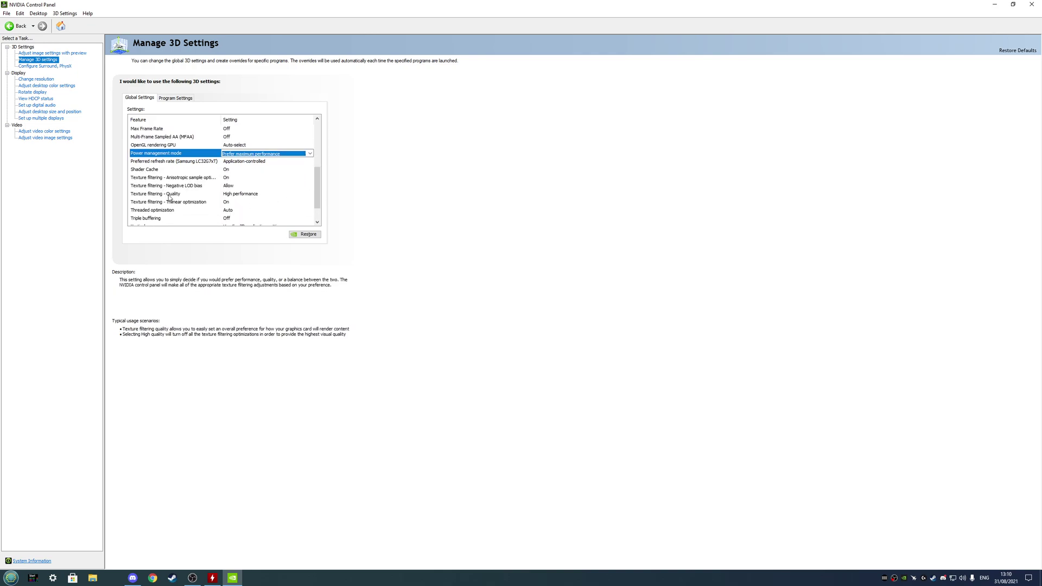
pyautogui.click(242, 193)
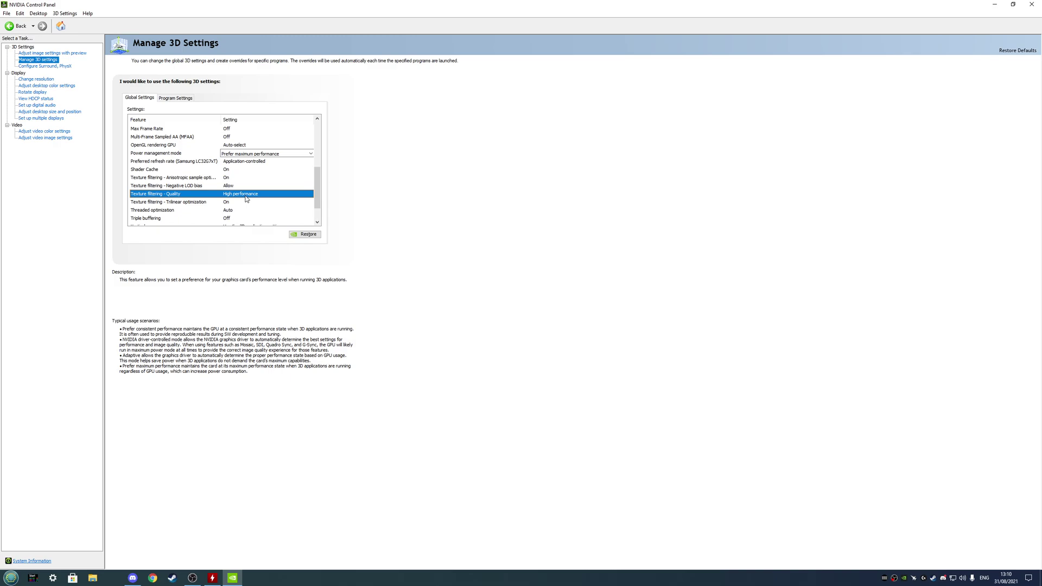
pyautogui.click(310, 194)
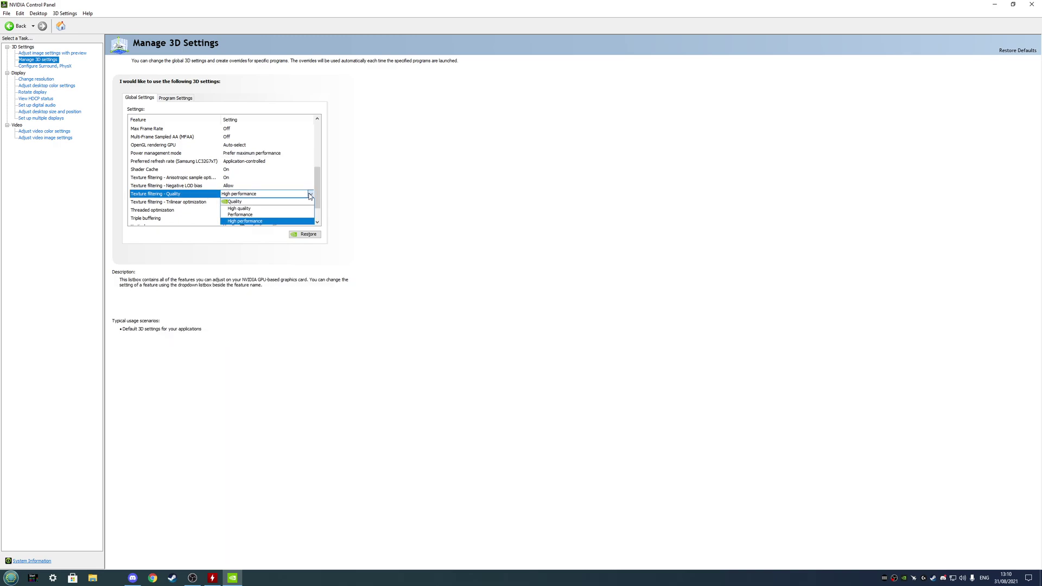
pyautogui.click(252, 221)
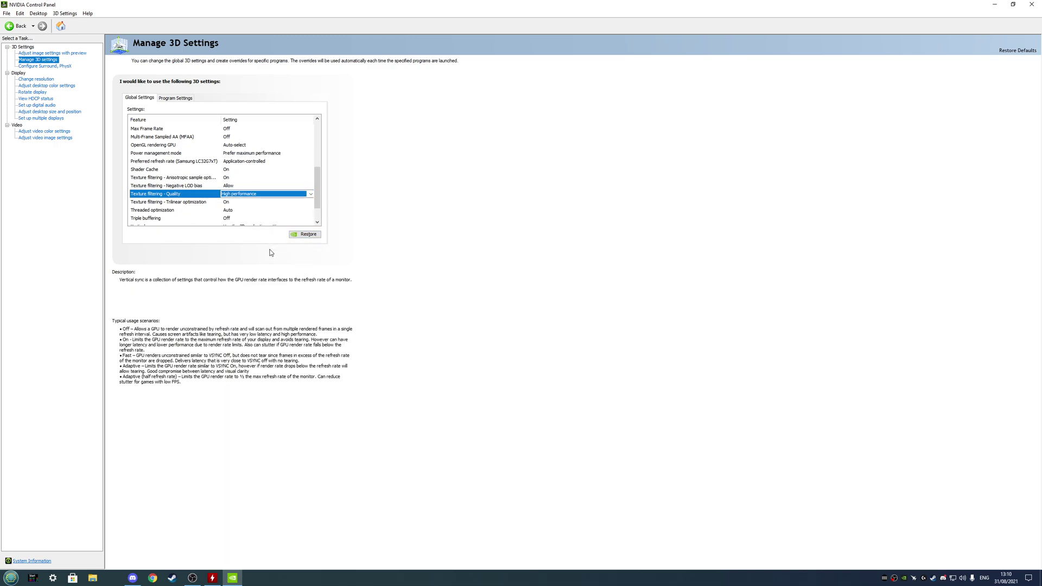
pyautogui.click(385, 211)
pyautogui.click(1032, 6)
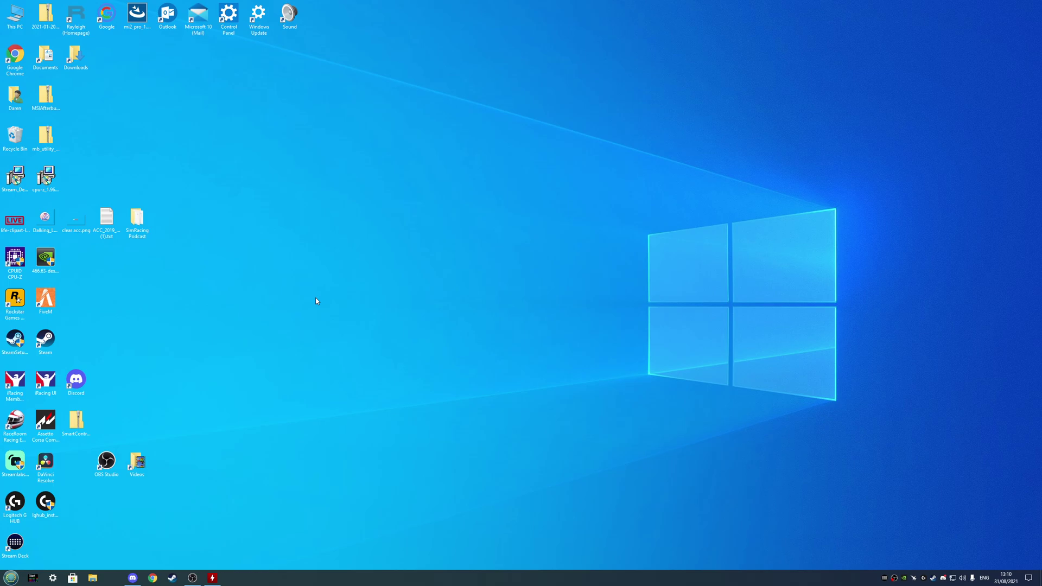
# Search Google in Chrome for 'msi afterburner', reach its download page, then close the browser.
pyautogui.click(153, 577)
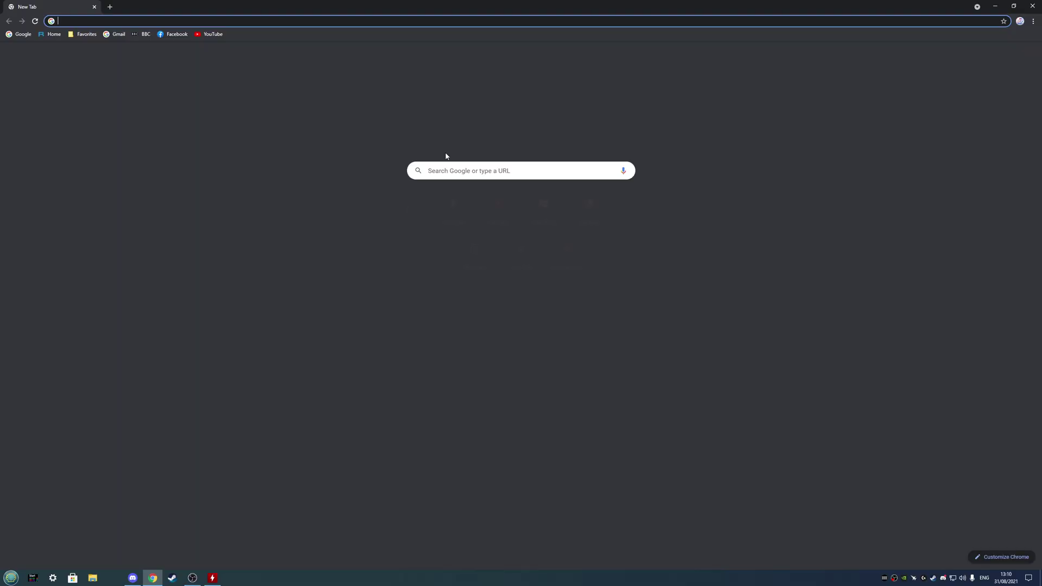
pyautogui.click(459, 177)
pyautogui.write('msi')
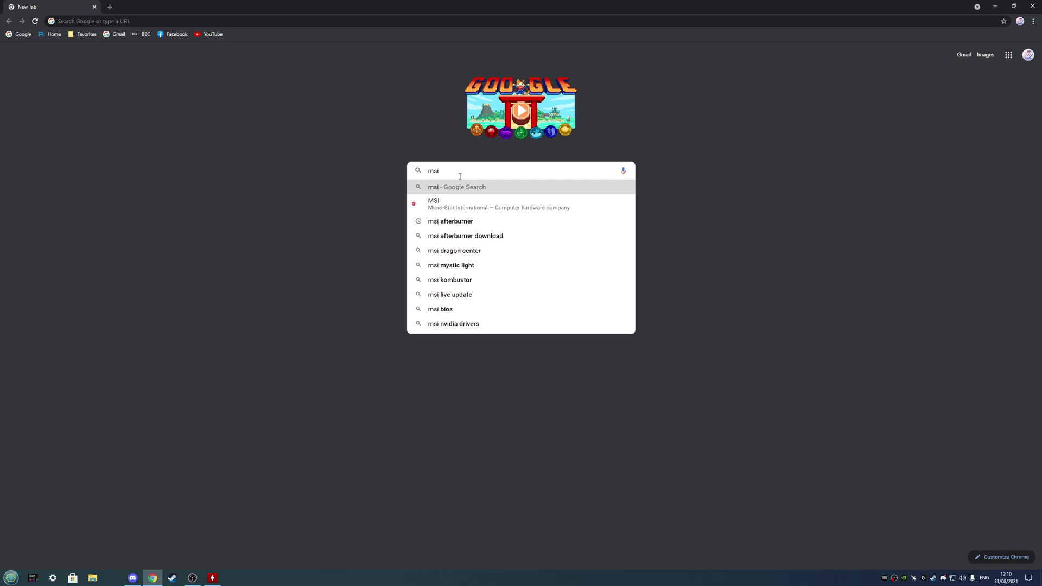
pyautogui.press('Down')
pyautogui.press('Down')
pyautogui.press('Return')
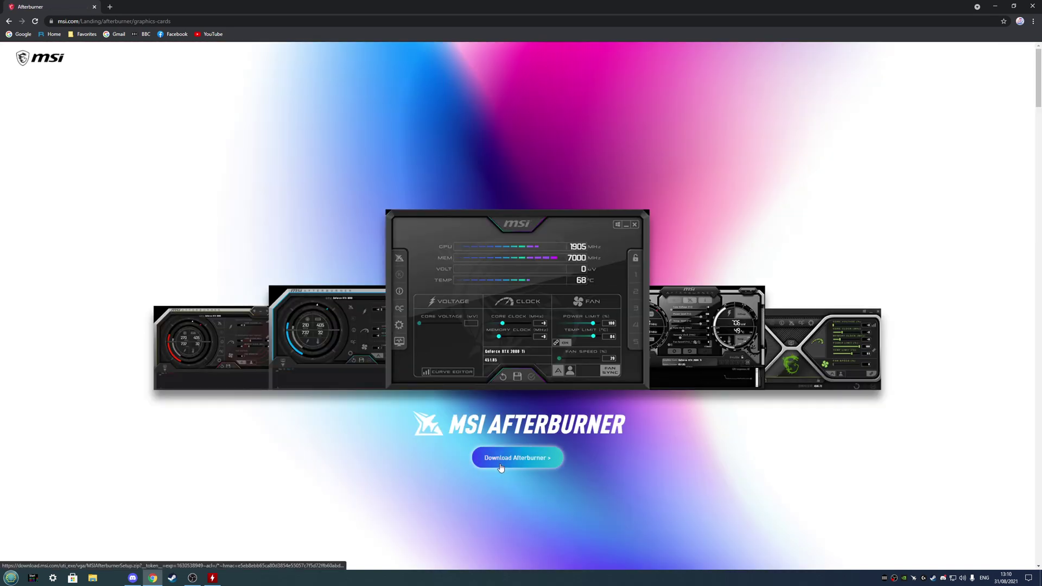
pyautogui.click(1033, 6)
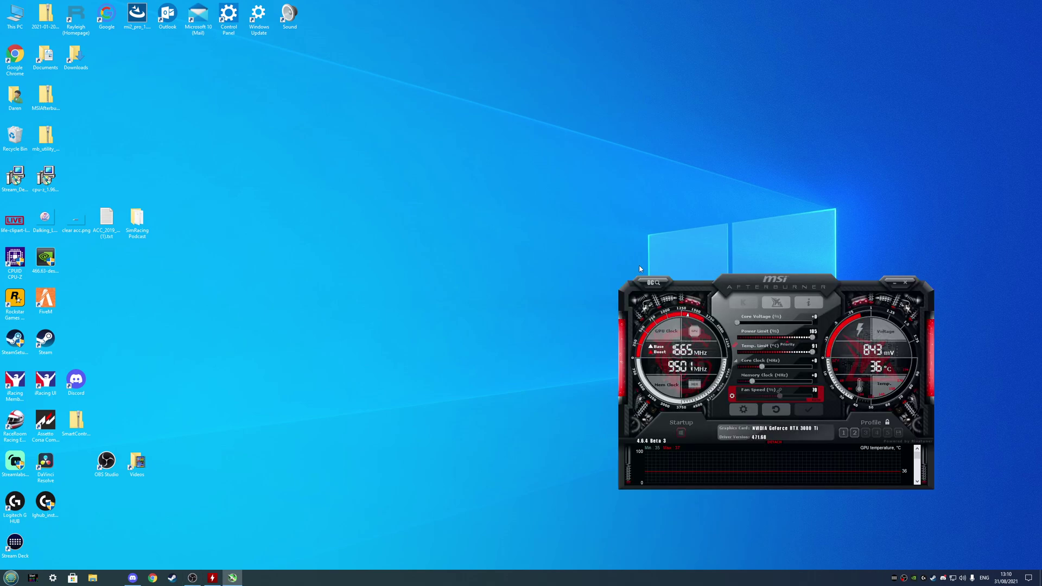
# Centre the Afterburner window and move the power limit to 96, then back to 105.
pyautogui.moveTo(755, 291); pyautogui.dragTo(460, 222)
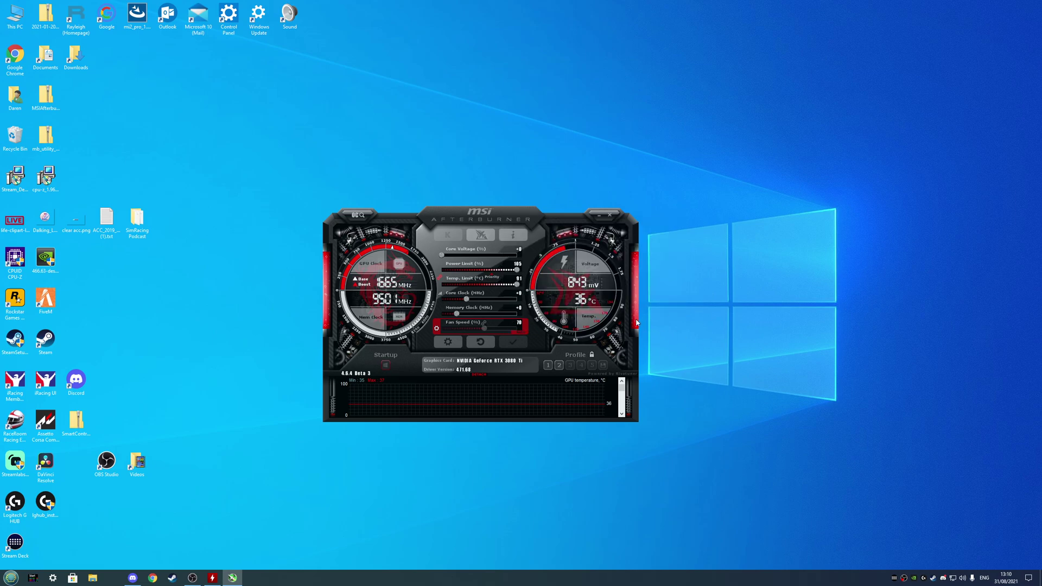
pyautogui.moveTo(516, 274); pyautogui.dragTo(511, 274)
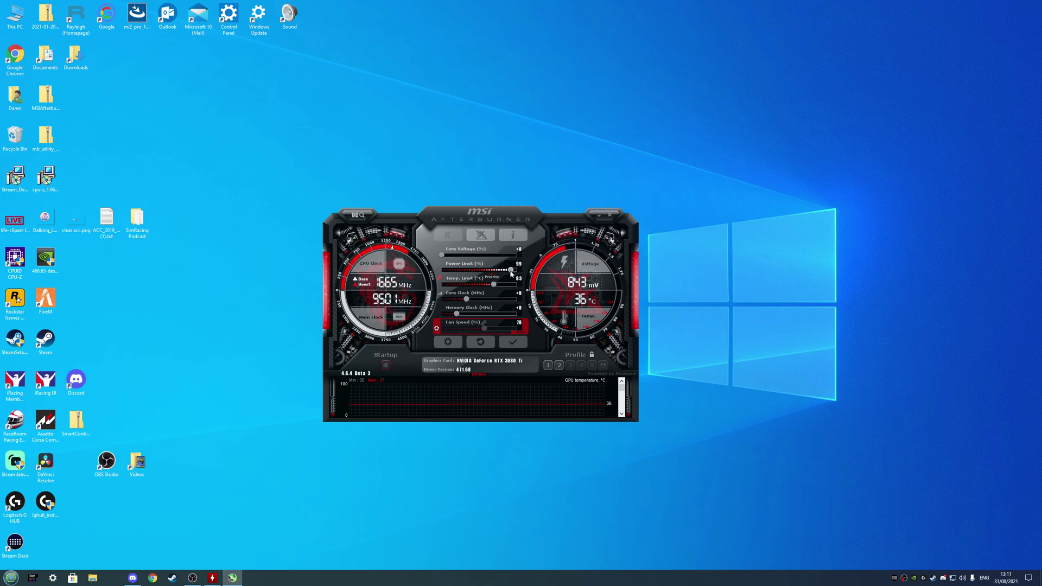
pyautogui.moveTo(512, 275); pyautogui.dragTo(526, 275)
# Show Afterburner's Fan settings in the properties dialog, placed right of the main window.
pyautogui.click(448, 342)
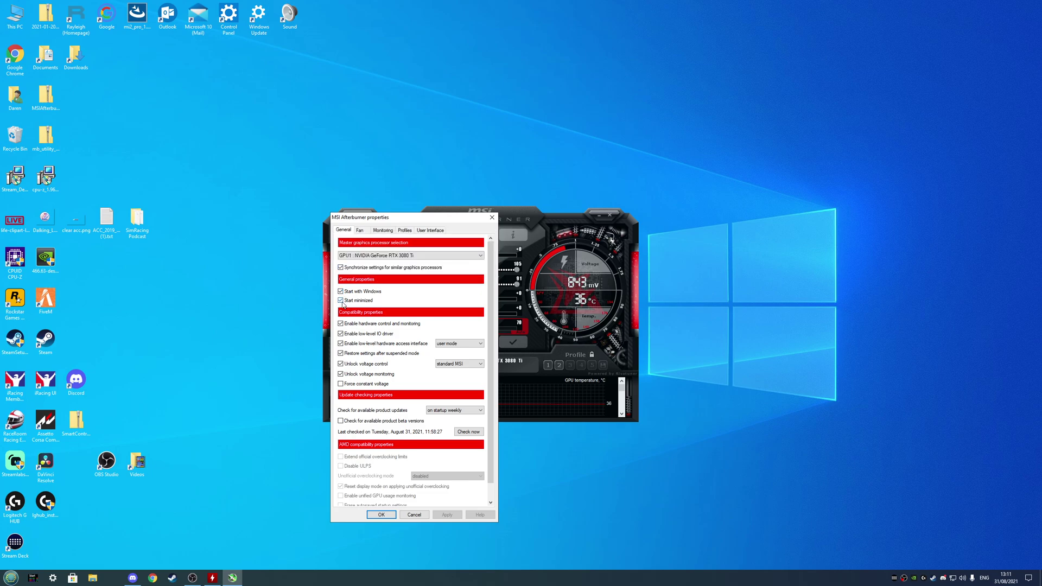
pyautogui.click(360, 231)
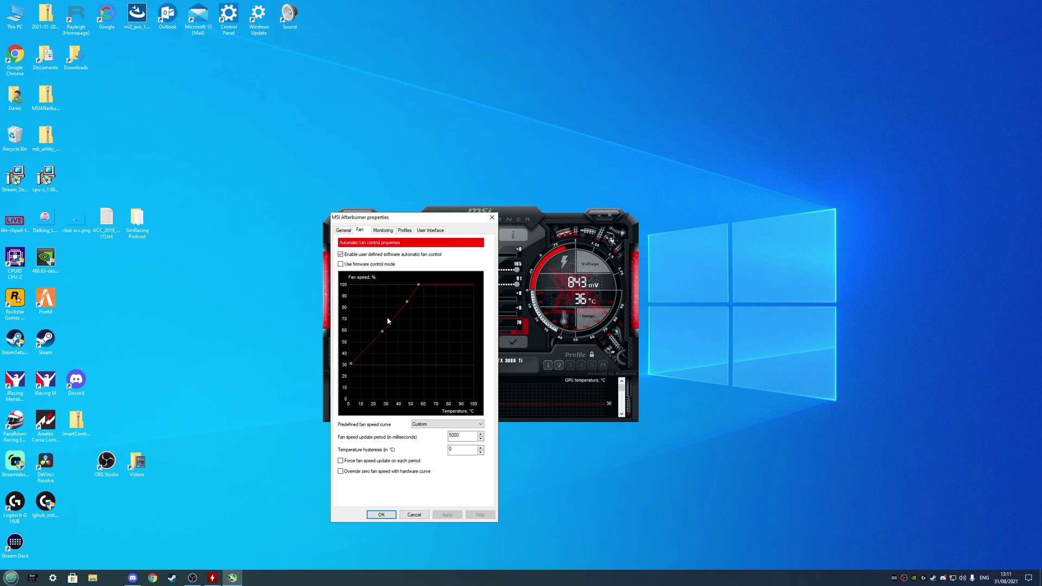
pyautogui.hotkey('alt', 'Tab')
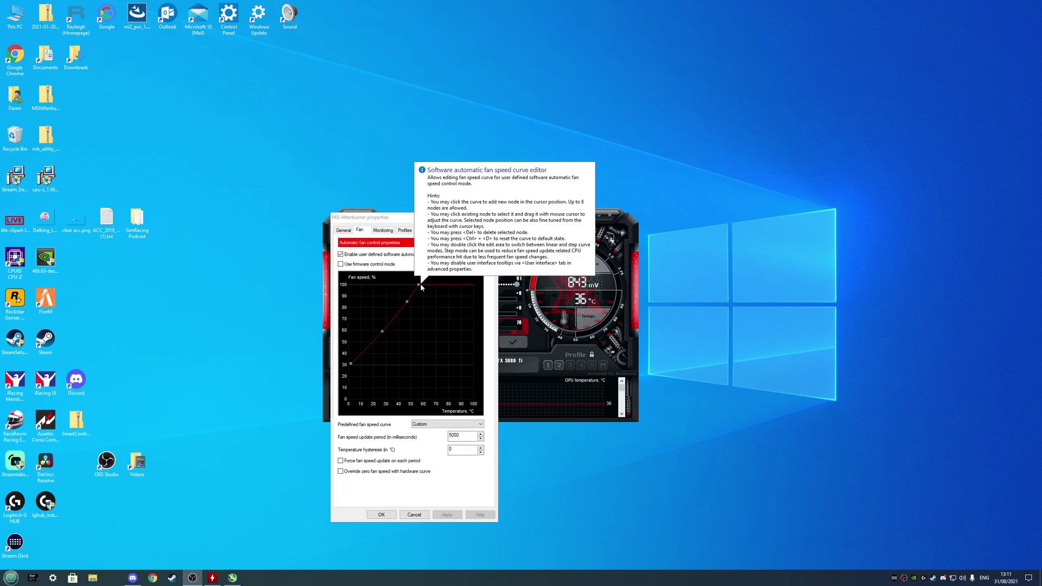
pyautogui.moveTo(422, 282)
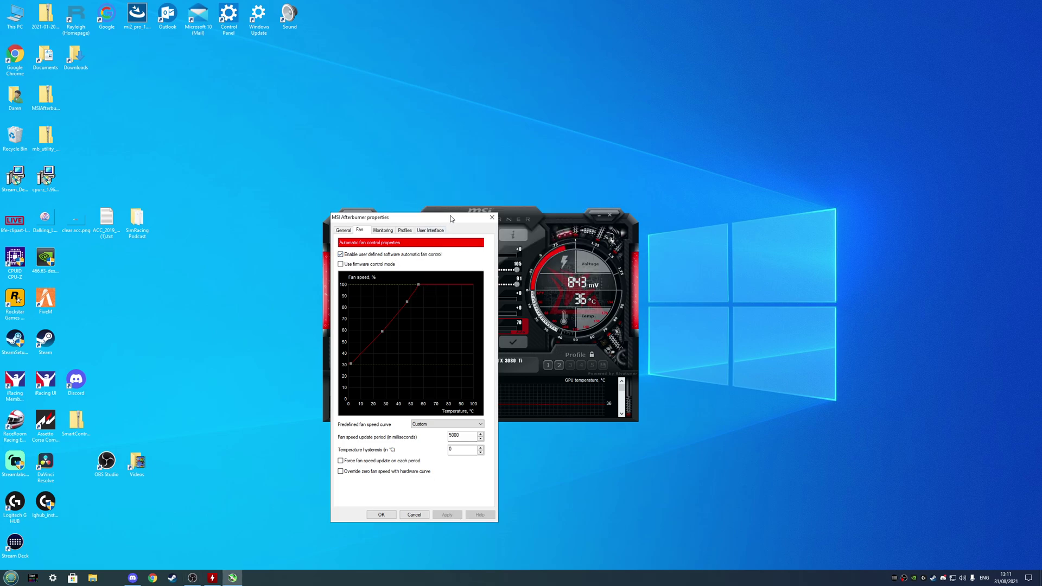
pyautogui.moveTo(423, 215); pyautogui.dragTo(764, 262)
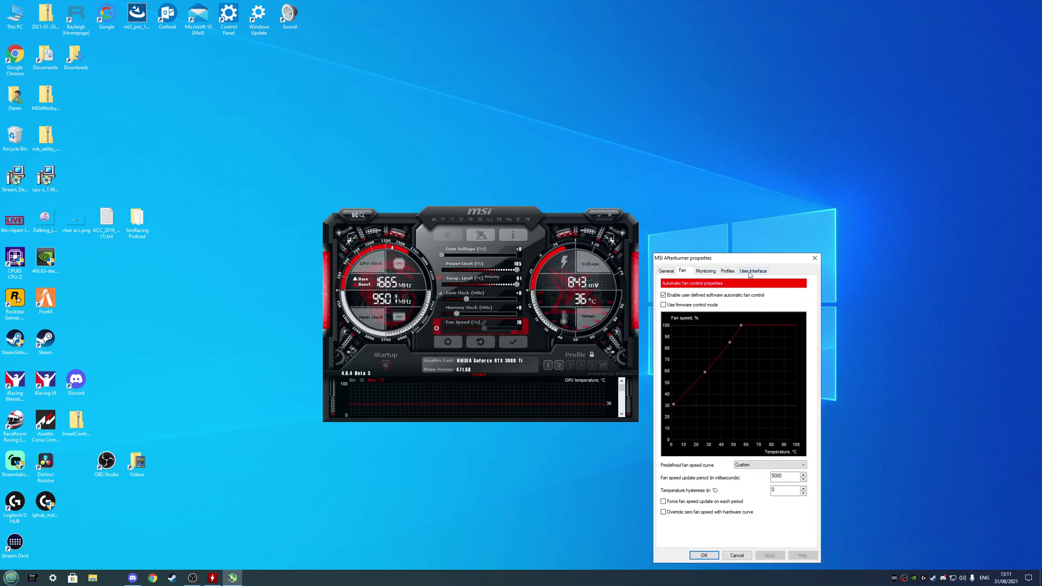
# Look through the User Interface and General settings, then return to the custom fan curve.
pyautogui.click(752, 272)
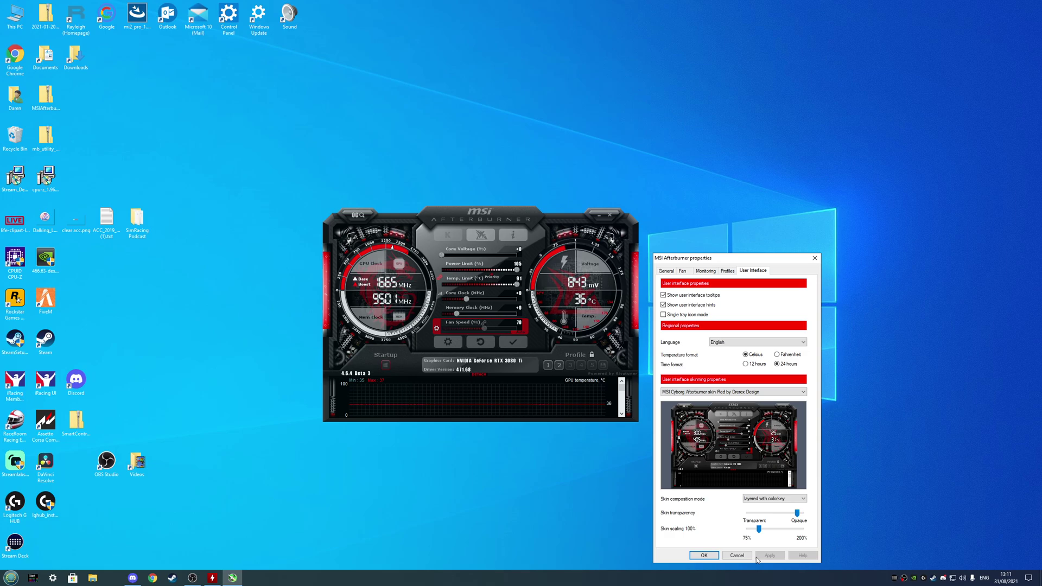
pyautogui.moveTo(761, 259); pyautogui.dragTo(763, 254)
pyautogui.click(670, 266)
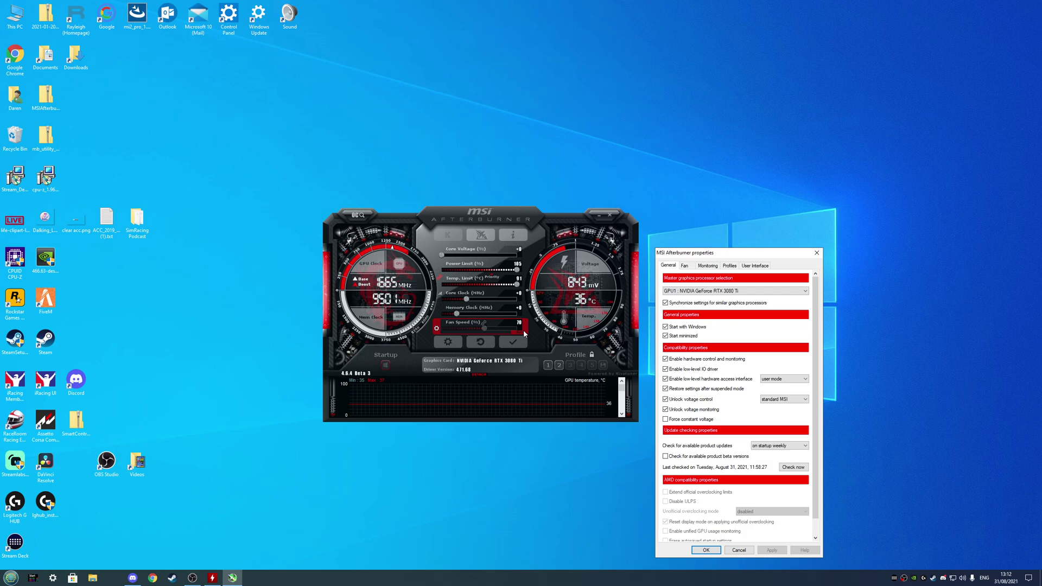
pyautogui.click(685, 267)
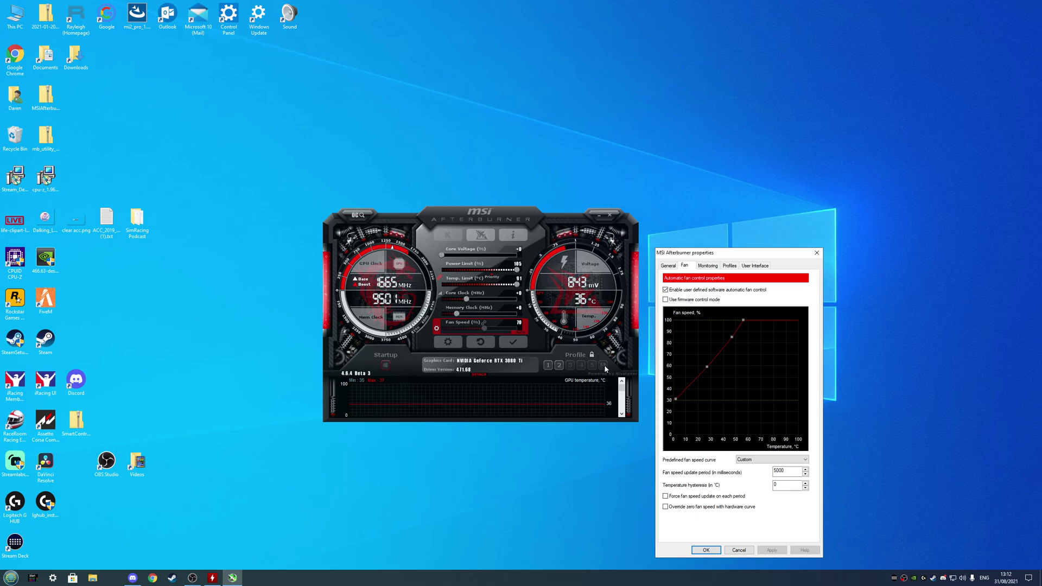
# Close the properties dialog, toggle apply-at-startup, and save the current settings to profile 1.
pyautogui.click(817, 253)
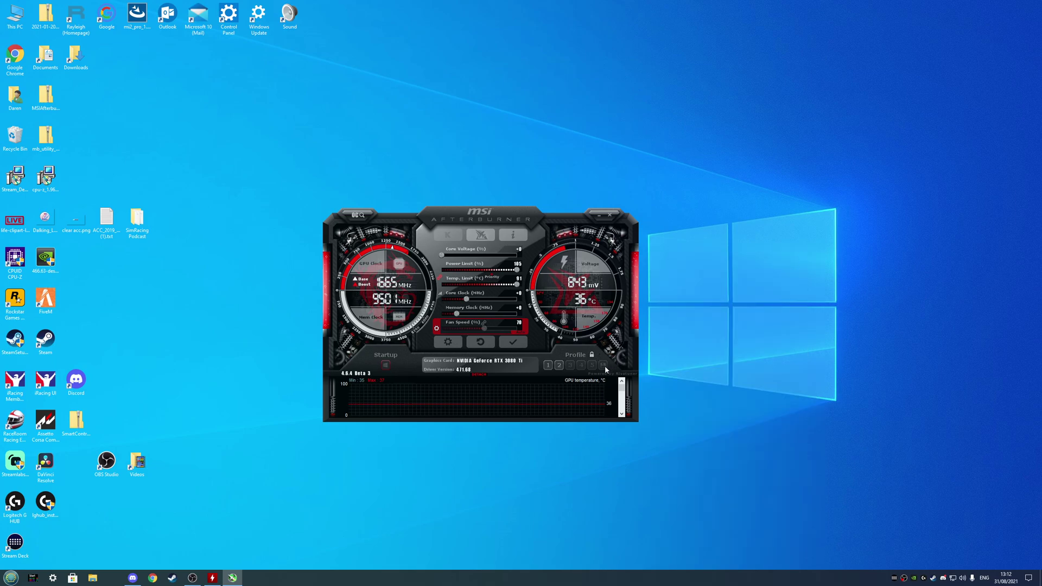
pyautogui.click(604, 366)
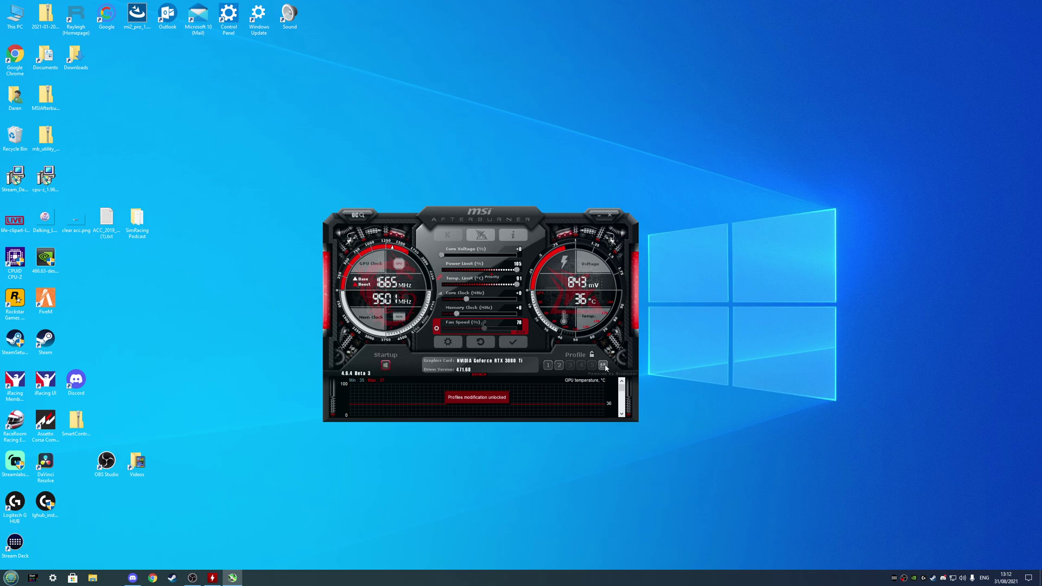
pyautogui.click(385, 366)
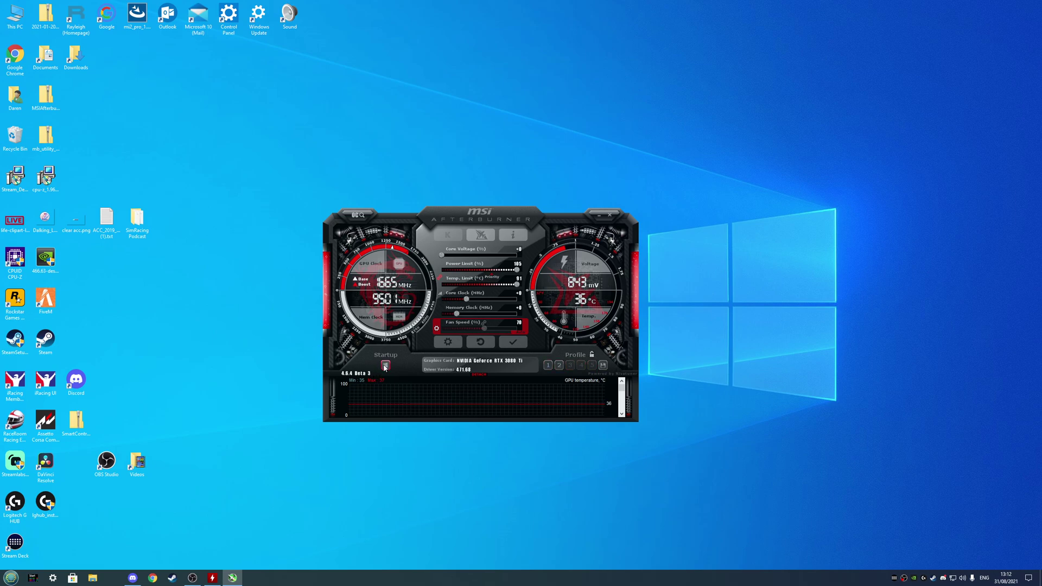
pyautogui.click(549, 366)
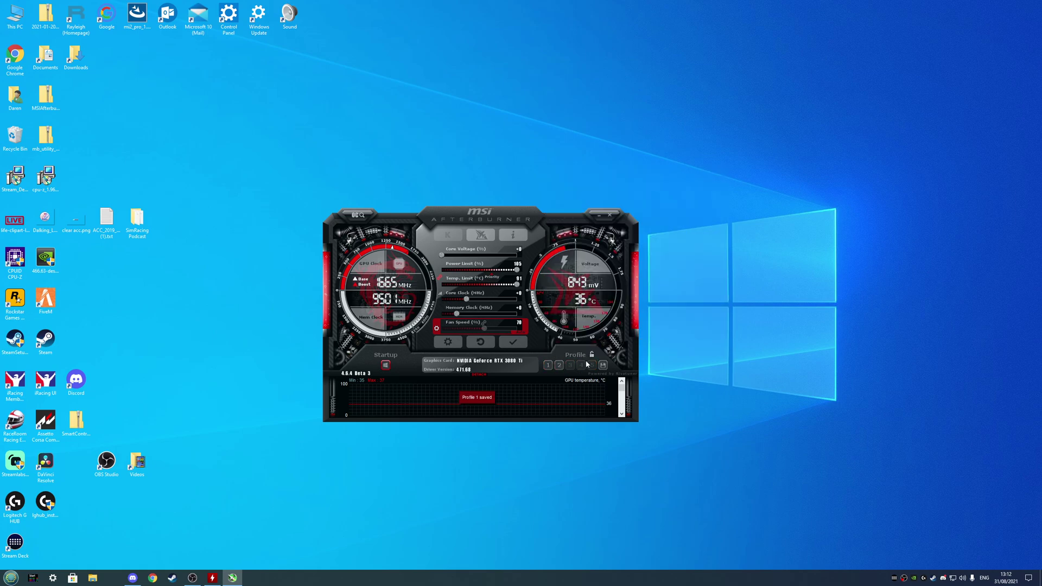